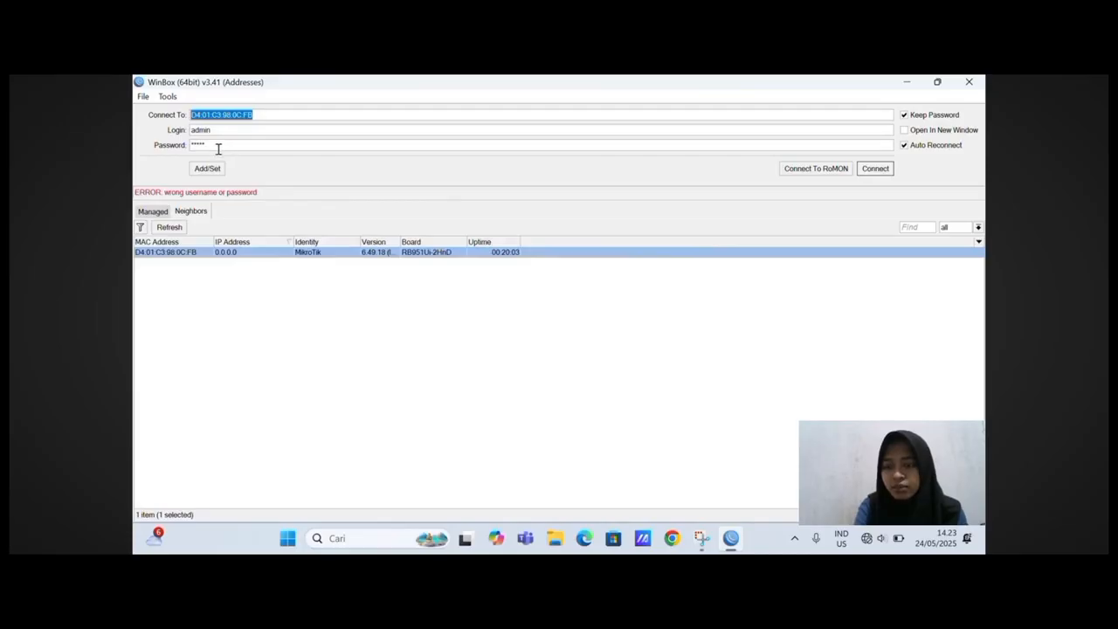
Step: Clear the saved password, connect to the MikroTik router as admin, and dismiss the request to change the password
{"action": "key", "text": "BackSpace"}
{"action": "key", "text": "BackSpace"}
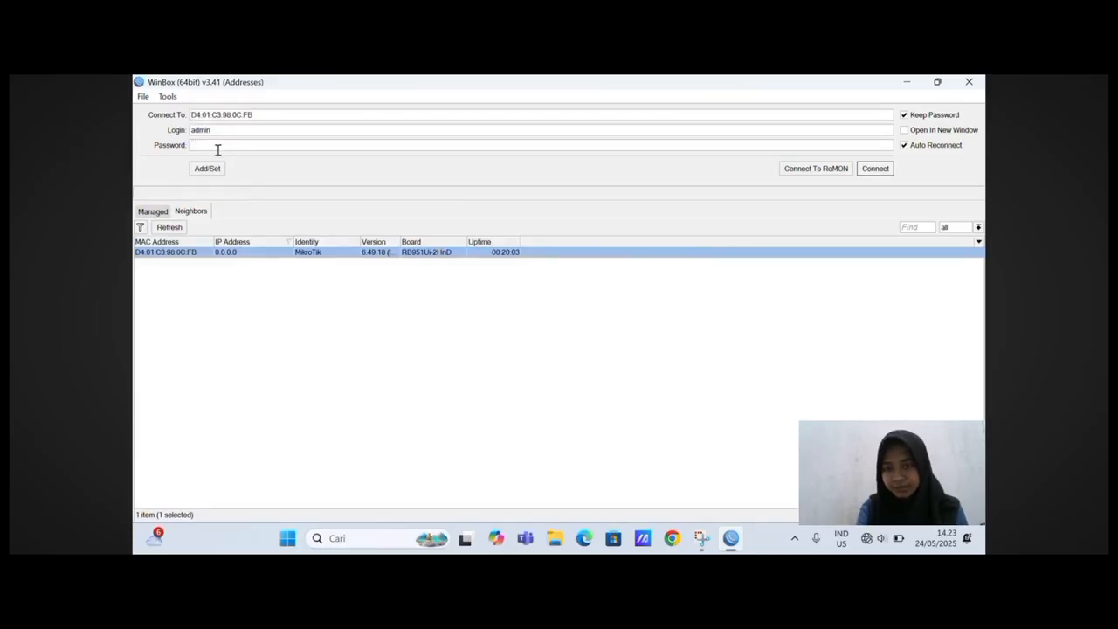
{"action": "left_click", "coordinate": [863, 168]}
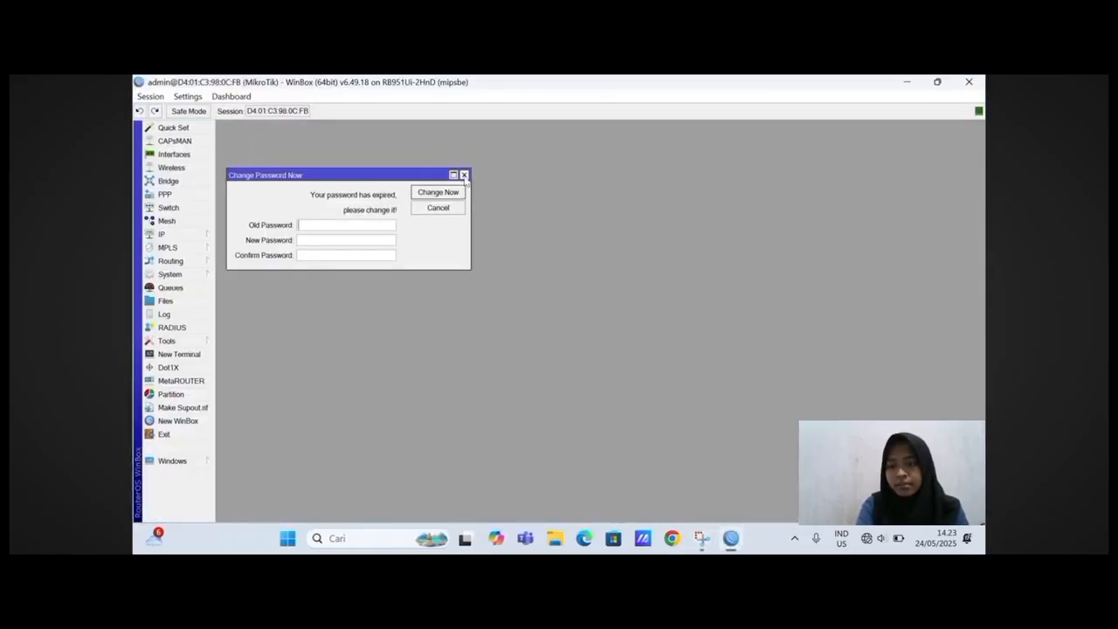
{"action": "left_click", "coordinate": [464, 176]}
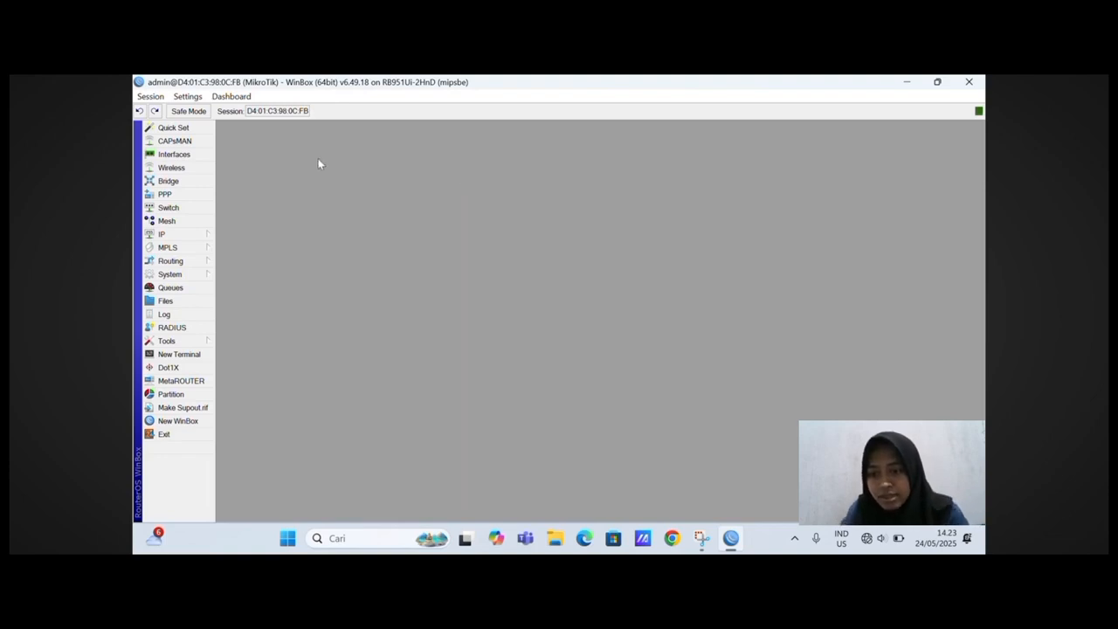
Step: Rename the ether1 interface to ether1-ISP and apply the change
{"action": "left_click", "coordinate": [175, 155]}
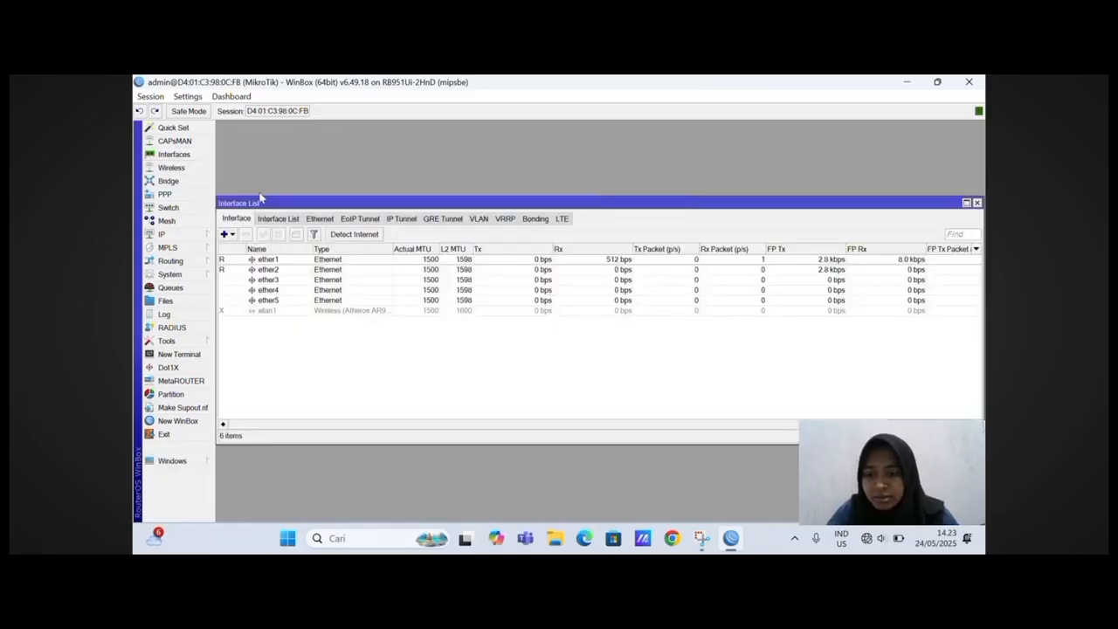
{"action": "left_click", "coordinate": [280, 261]}
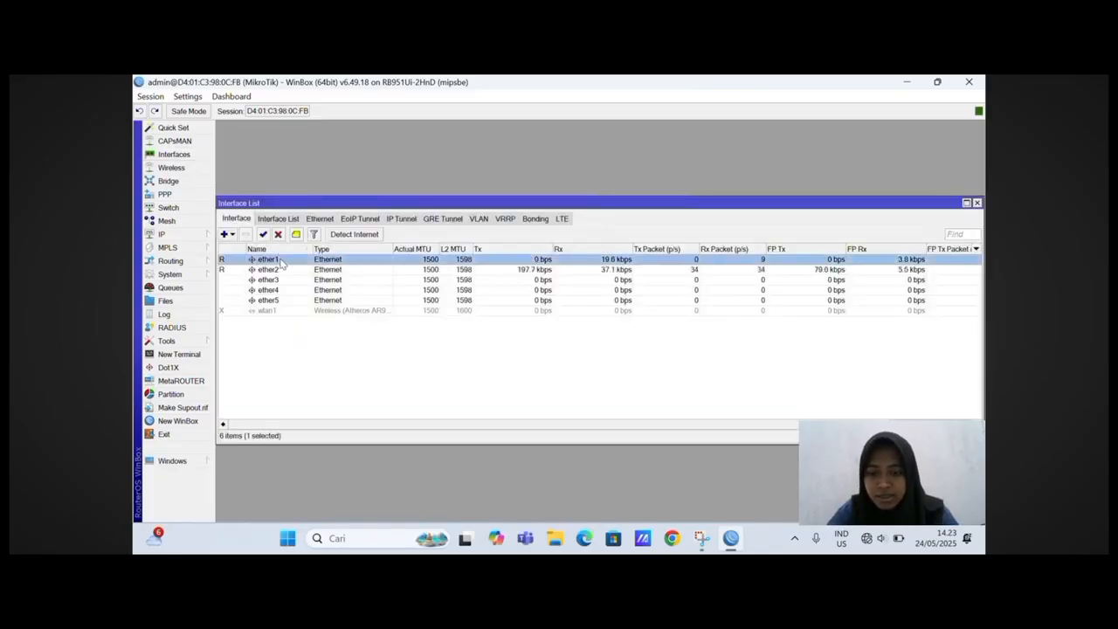
{"action": "double_click", "coordinate": [281, 261]}
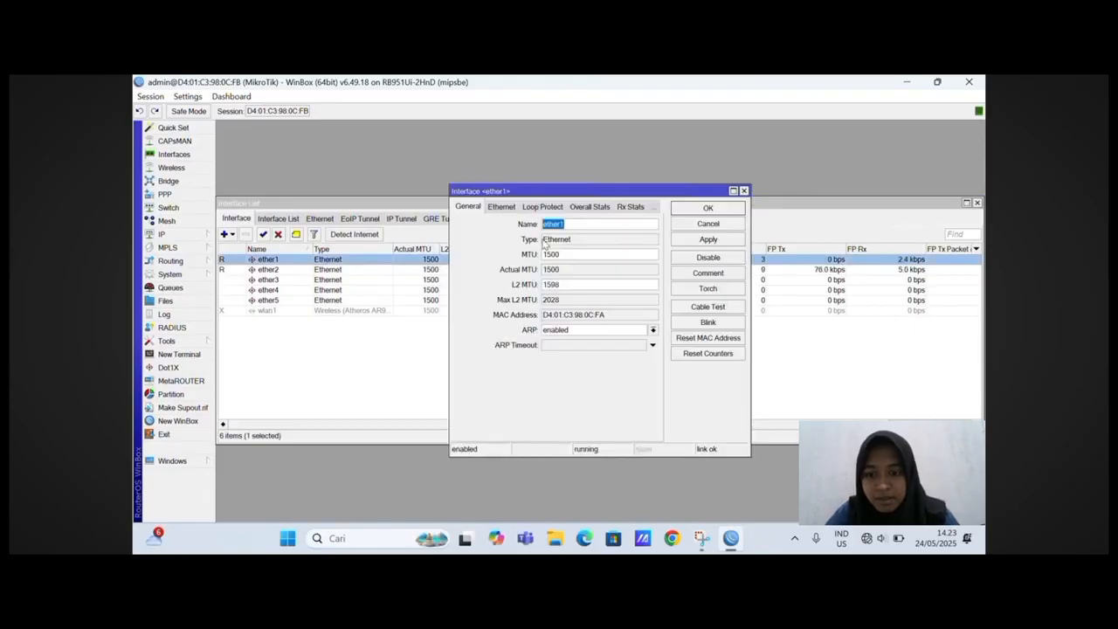
{"action": "left_click", "coordinate": [571, 226]}
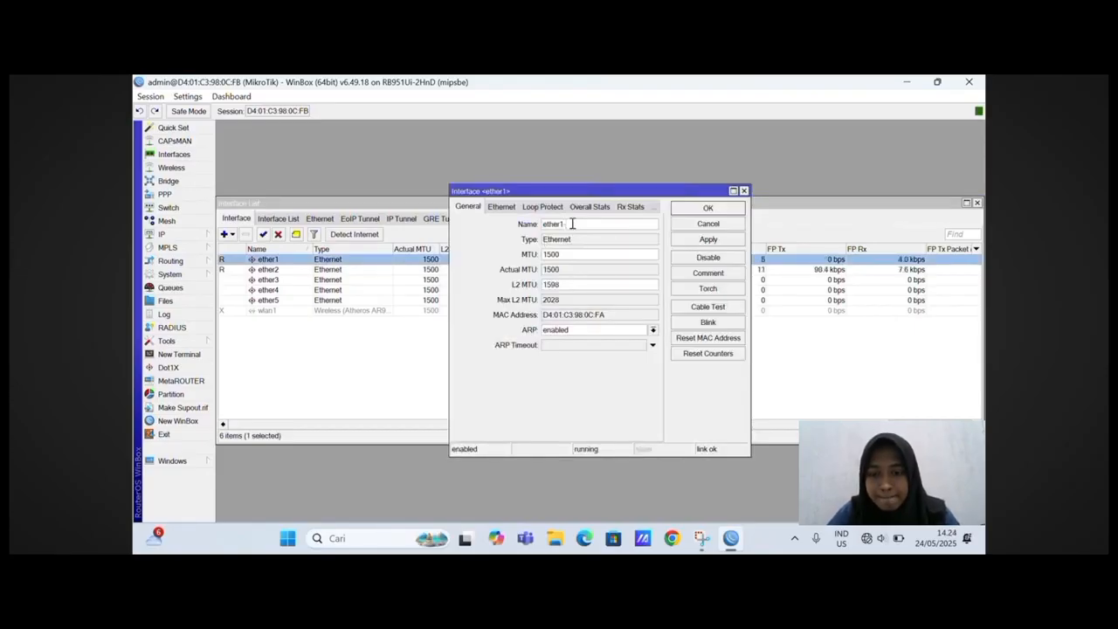
{"action": "type", "text": "ISP"}
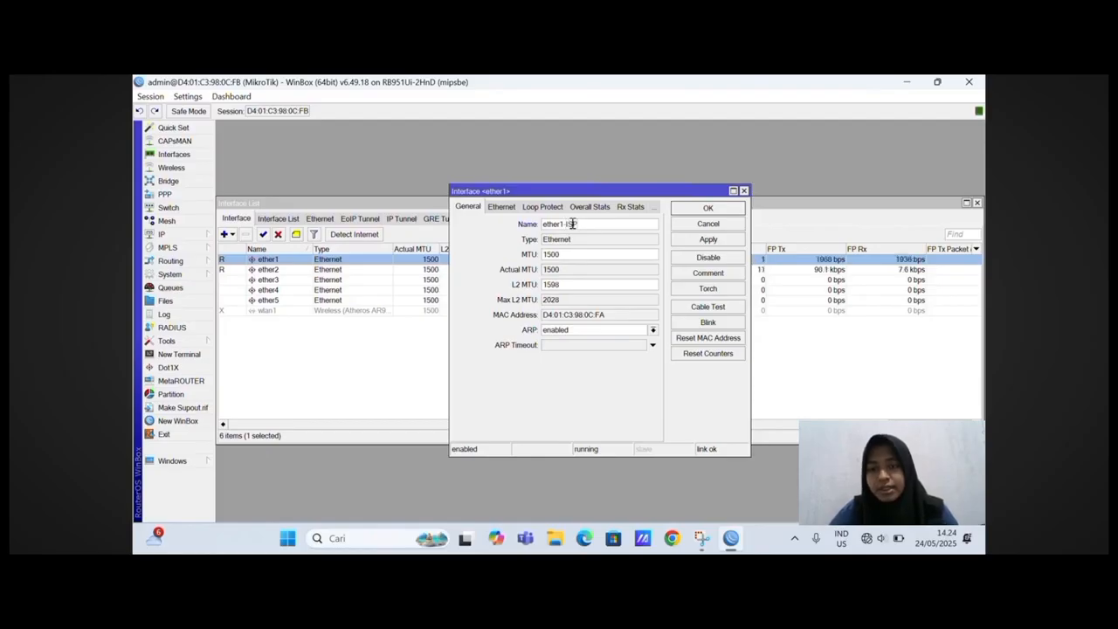
{"action": "left_click", "coordinate": [708, 241]}
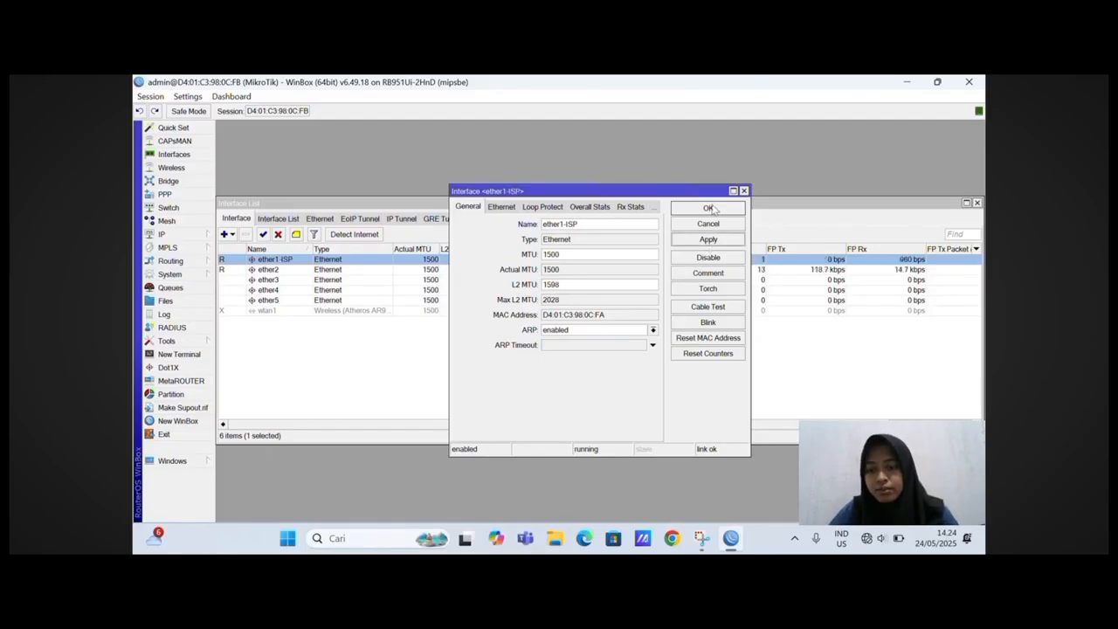
{"action": "left_click", "coordinate": [710, 209]}
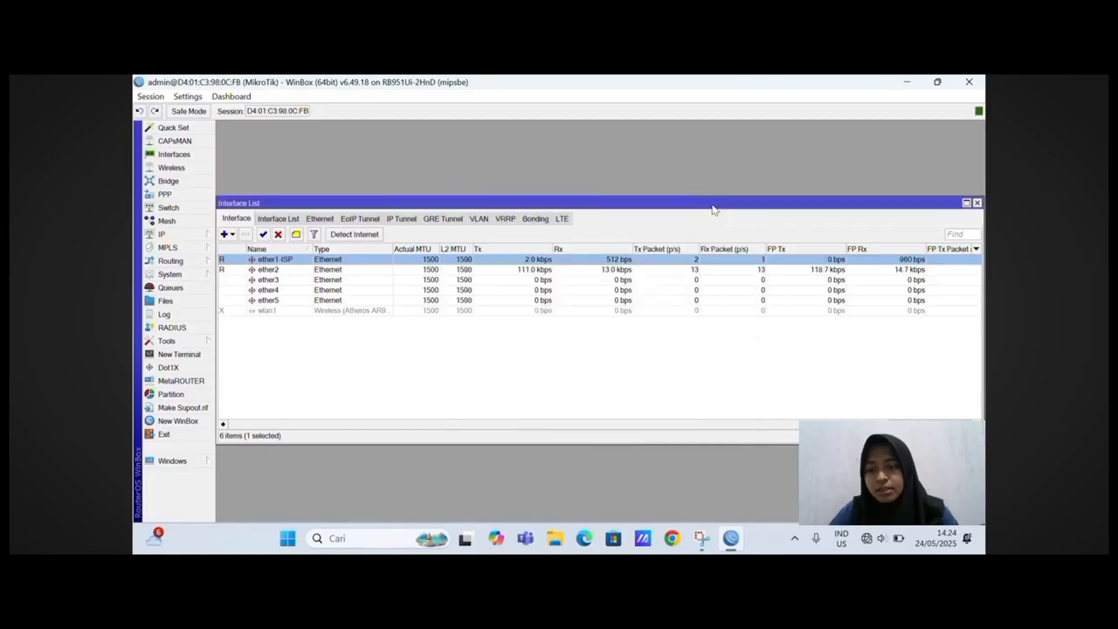
Step: Rename the ether2 interface to ether2-LAN and apply the change
{"action": "double_click", "coordinate": [294, 275]}
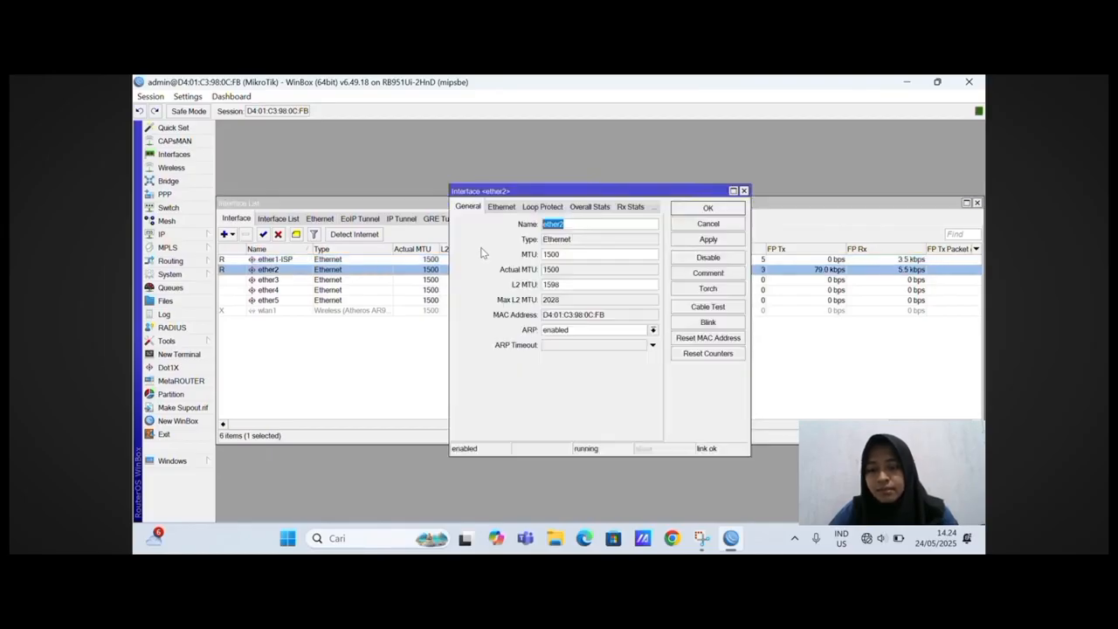
{"action": "left_click", "coordinate": [573, 221]}
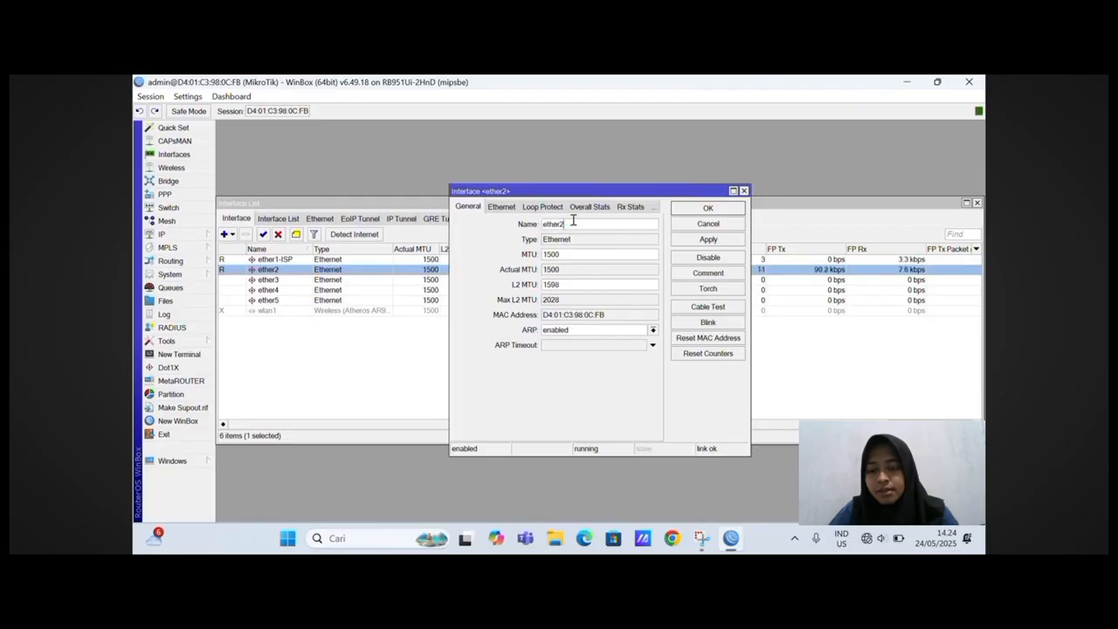
{"action": "type", "text": "-"}
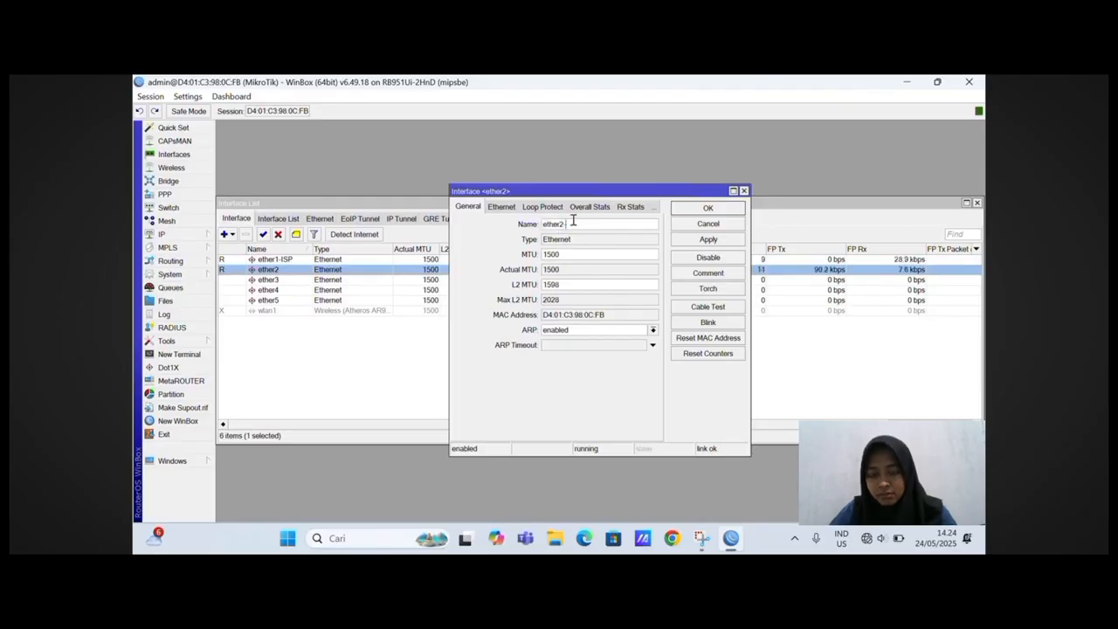
{"action": "type", "text": "LAN"}
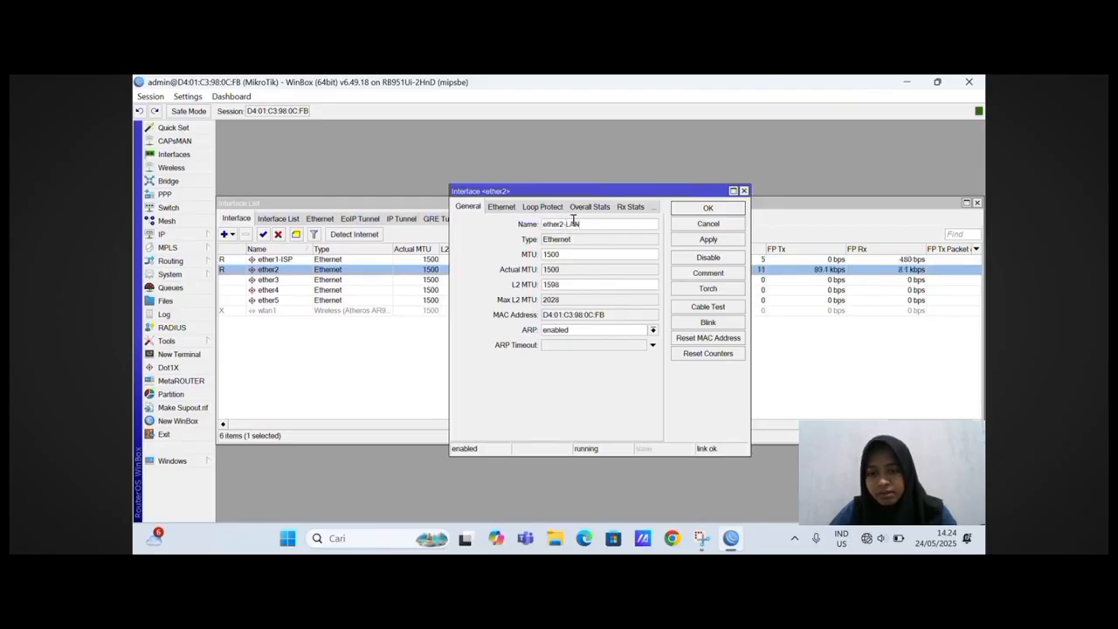
{"action": "left_click", "coordinate": [702, 243]}
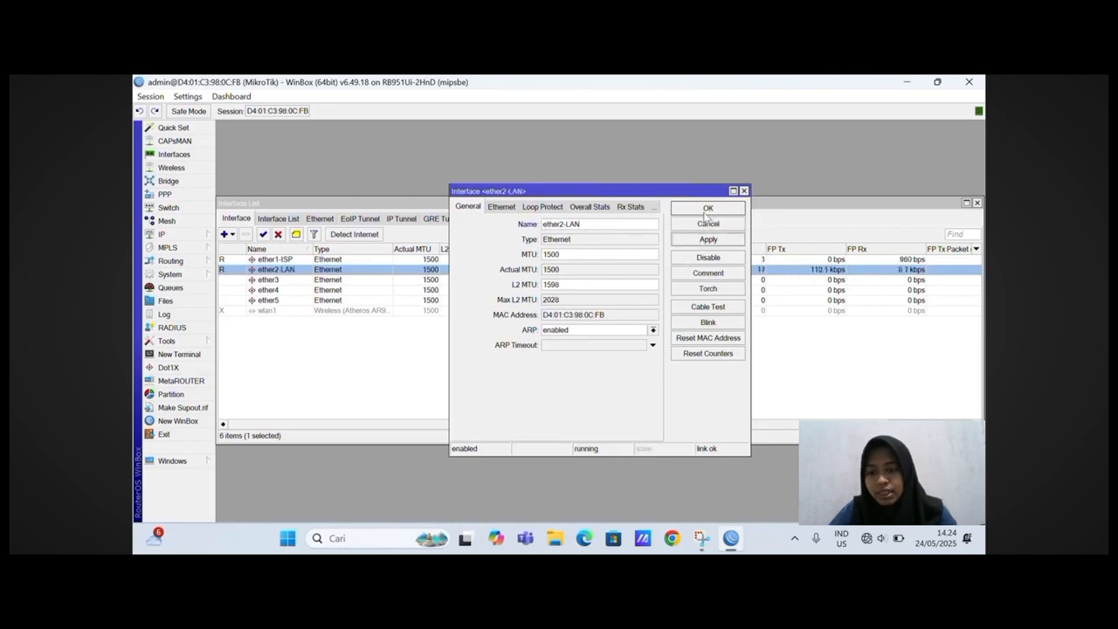
{"action": "left_click", "coordinate": [708, 210]}
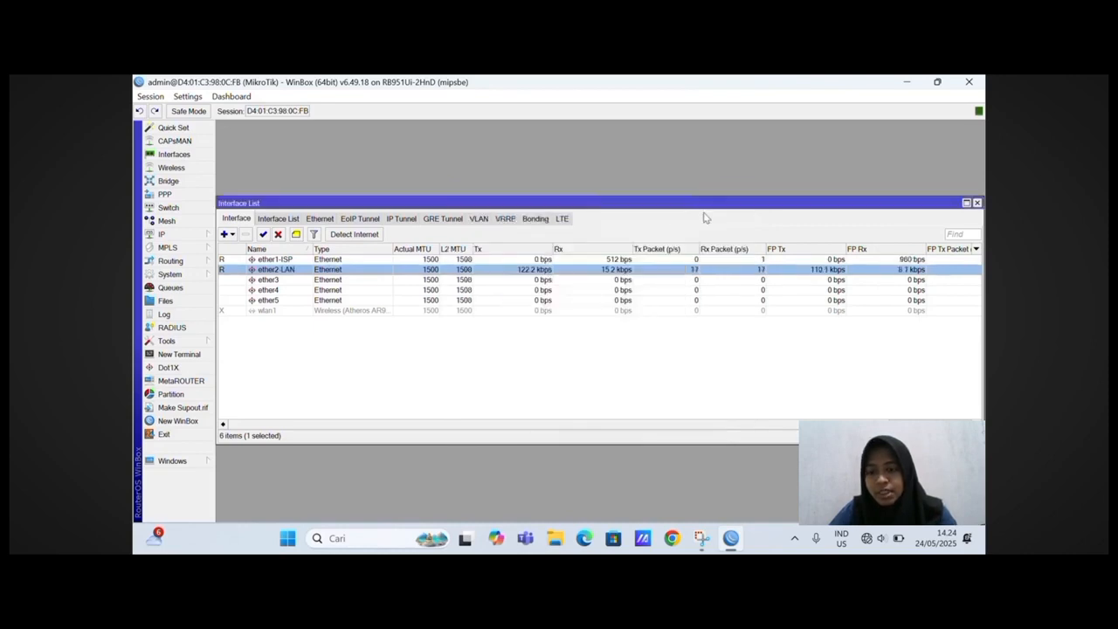
Step: Add the IP address 192.168.28.6/26 to the ether2-LAN interface
{"action": "left_click", "coordinate": [194, 236]}
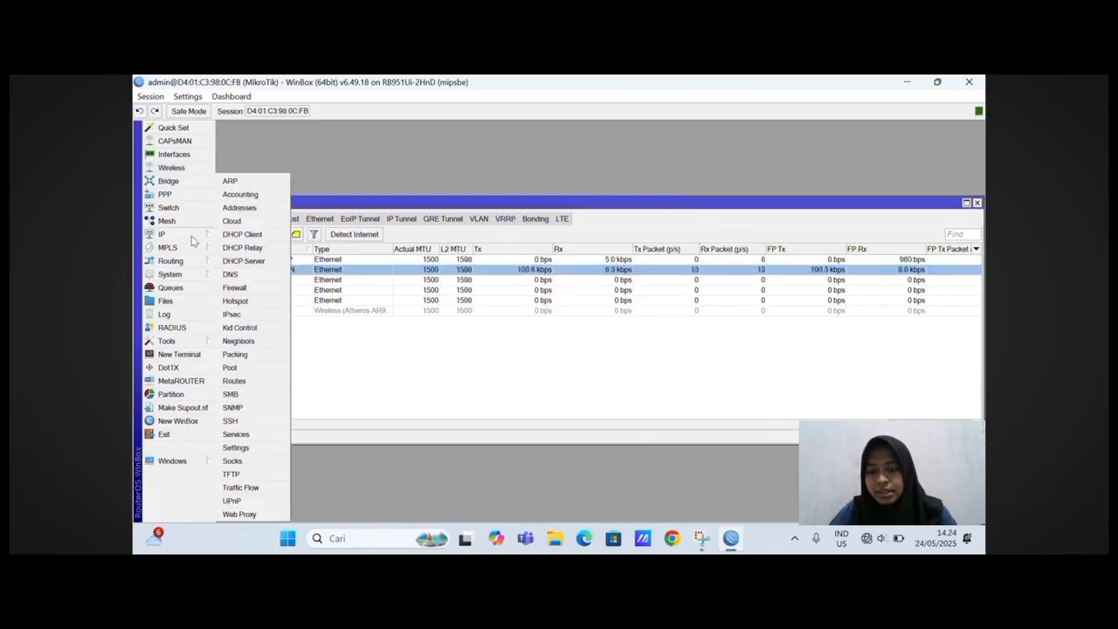
{"action": "left_click", "coordinate": [258, 215]}
{"action": "left_click", "coordinate": [498, 227]}
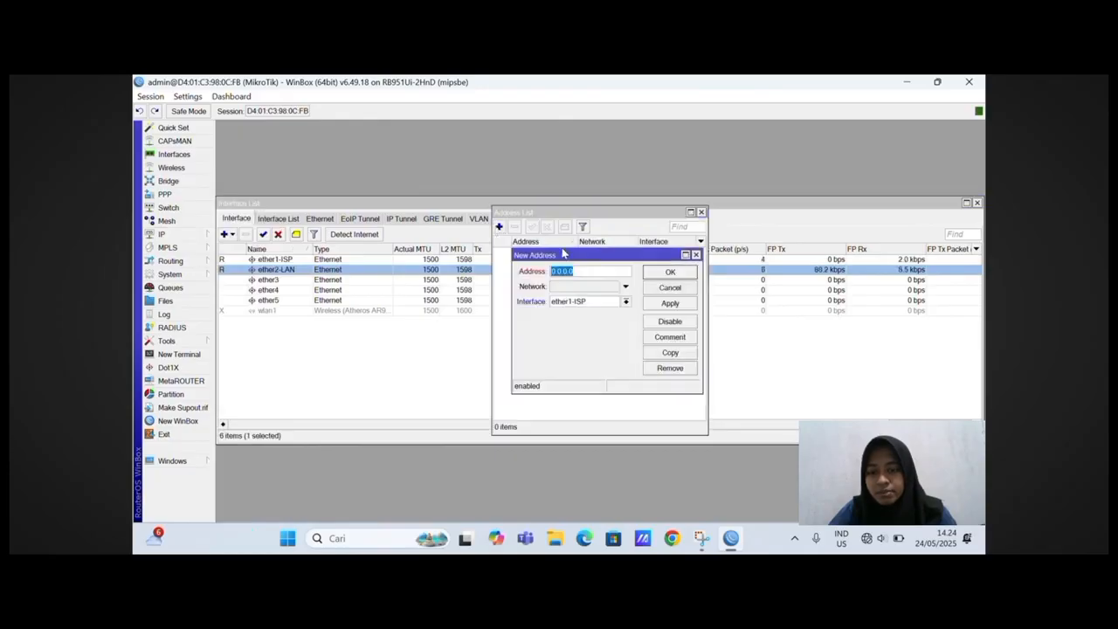
{"action": "double_click", "coordinate": [579, 271]}
{"action": "type", "text": "1"}
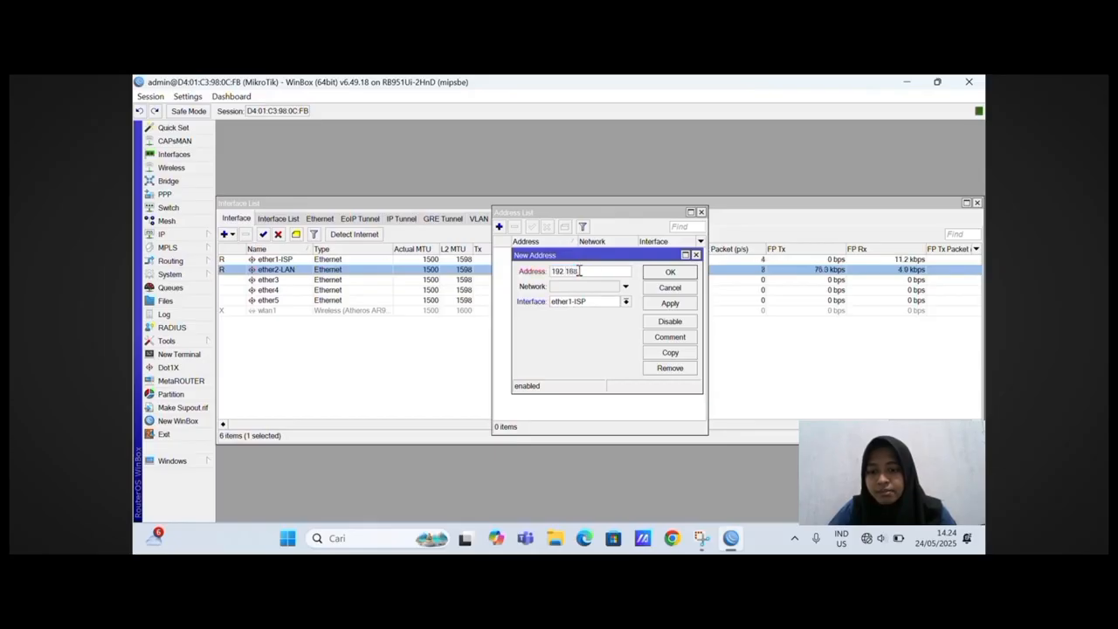
{"action": "type", "text": "92.168.28.6"}
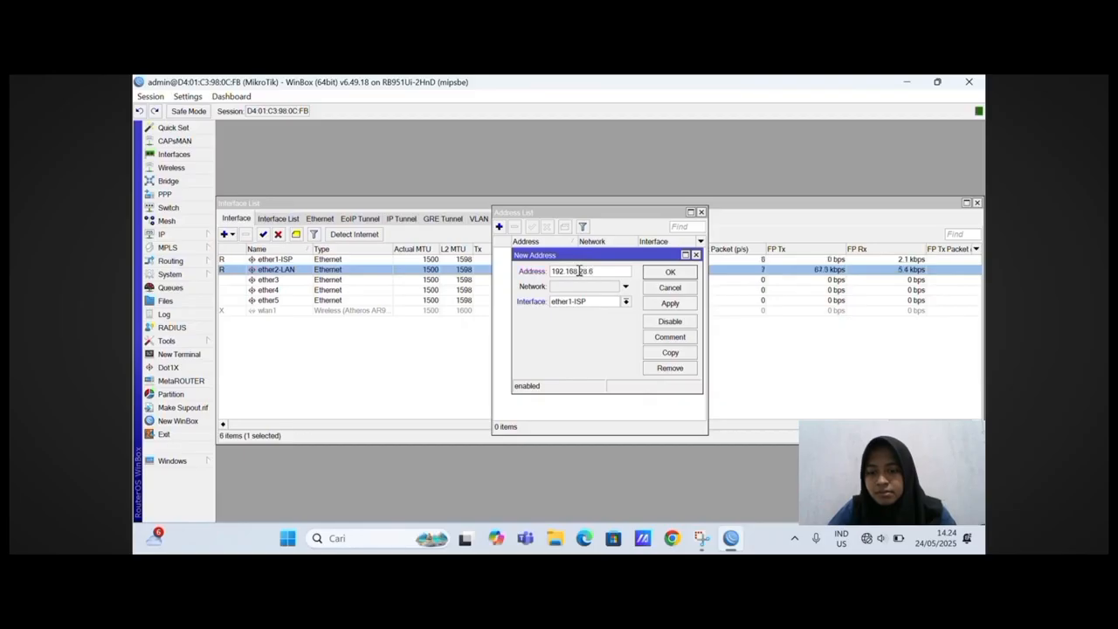
{"action": "type", "text": "/26"}
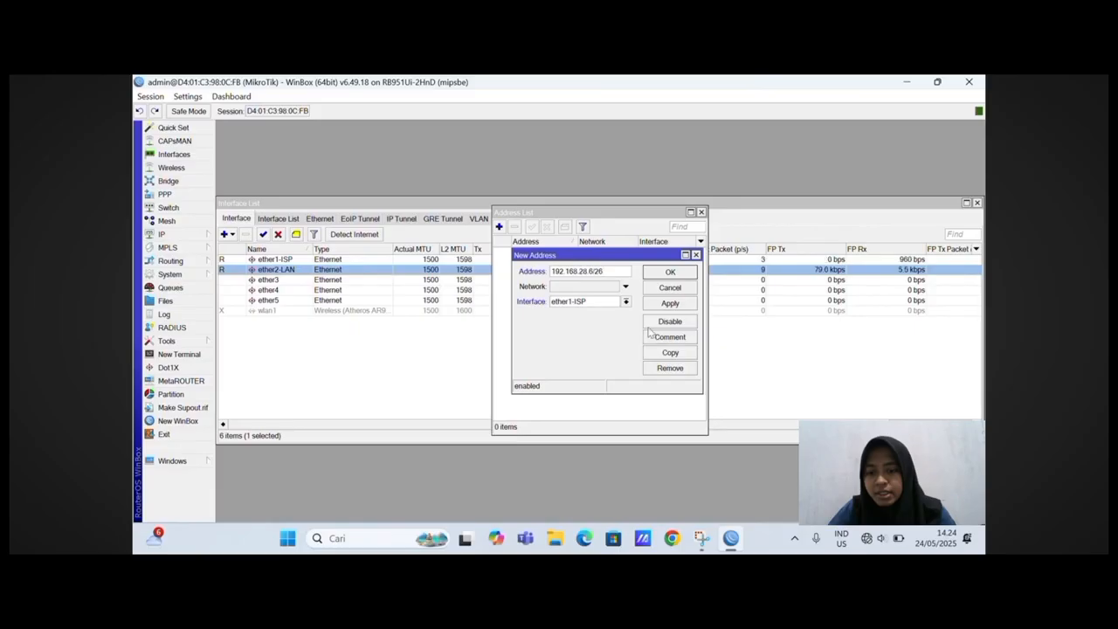
{"action": "left_click", "coordinate": [626, 303]}
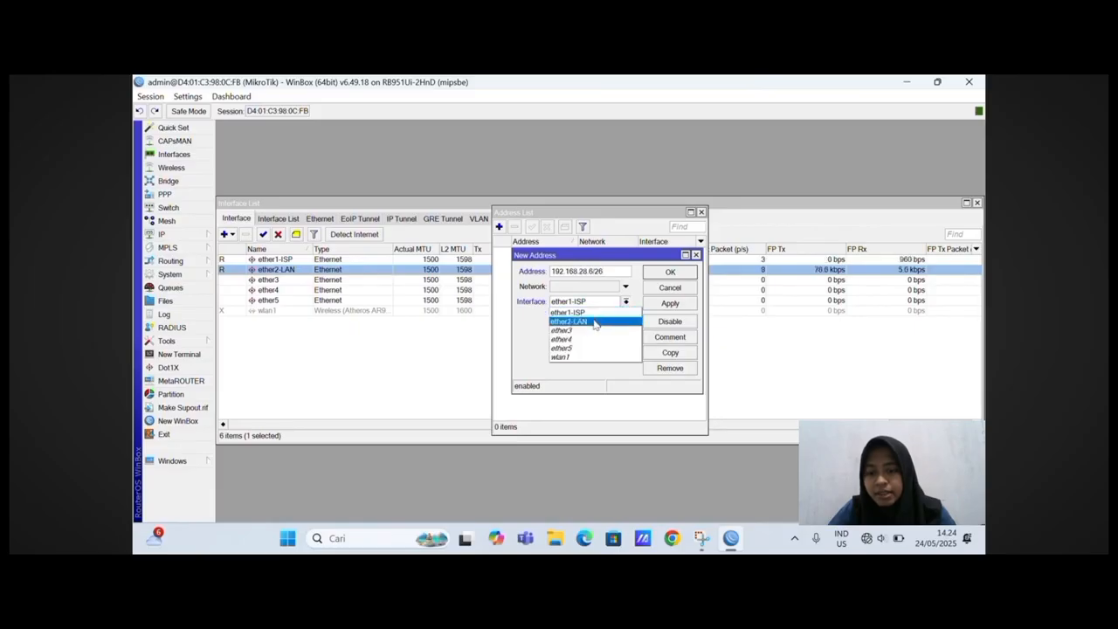
{"action": "left_click", "coordinate": [622, 321]}
{"action": "left_click", "coordinate": [664, 304]}
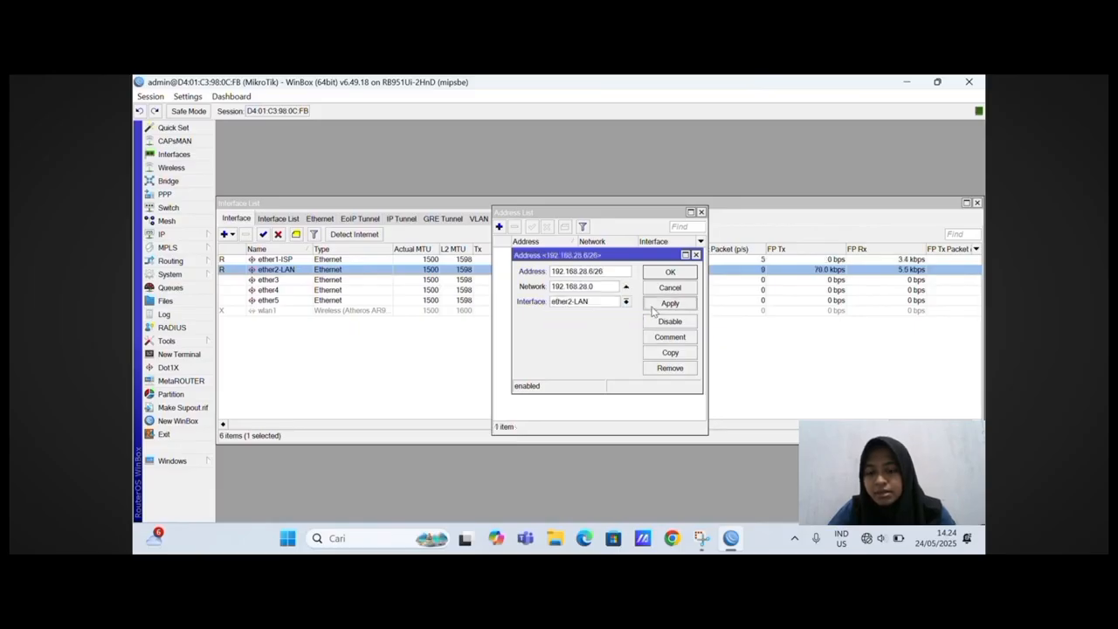
{"action": "left_click", "coordinate": [669, 273]}
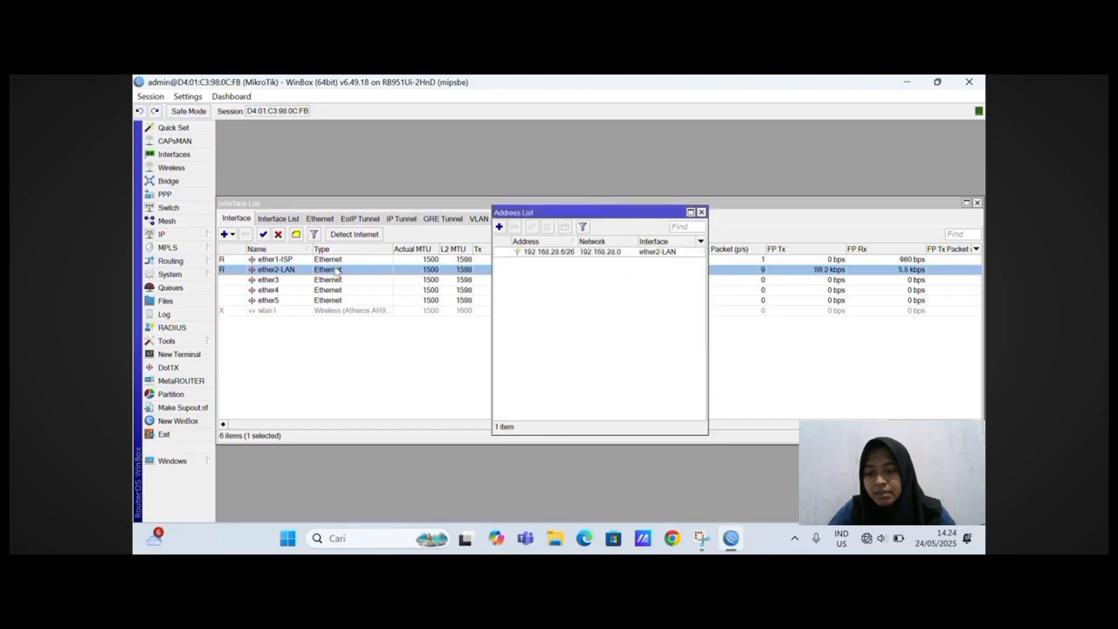
Step: Add a DHCP client on ether1-ISP with peer DNS, peer NTP and the default route left enabled
{"action": "left_click", "coordinate": [199, 236]}
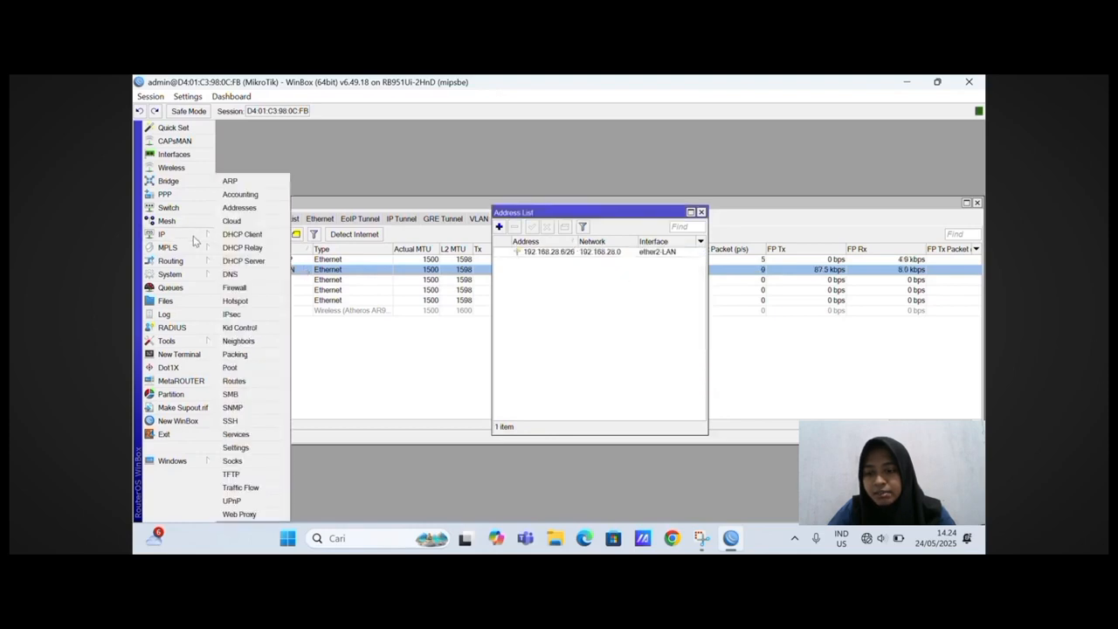
{"action": "left_click", "coordinate": [245, 235]}
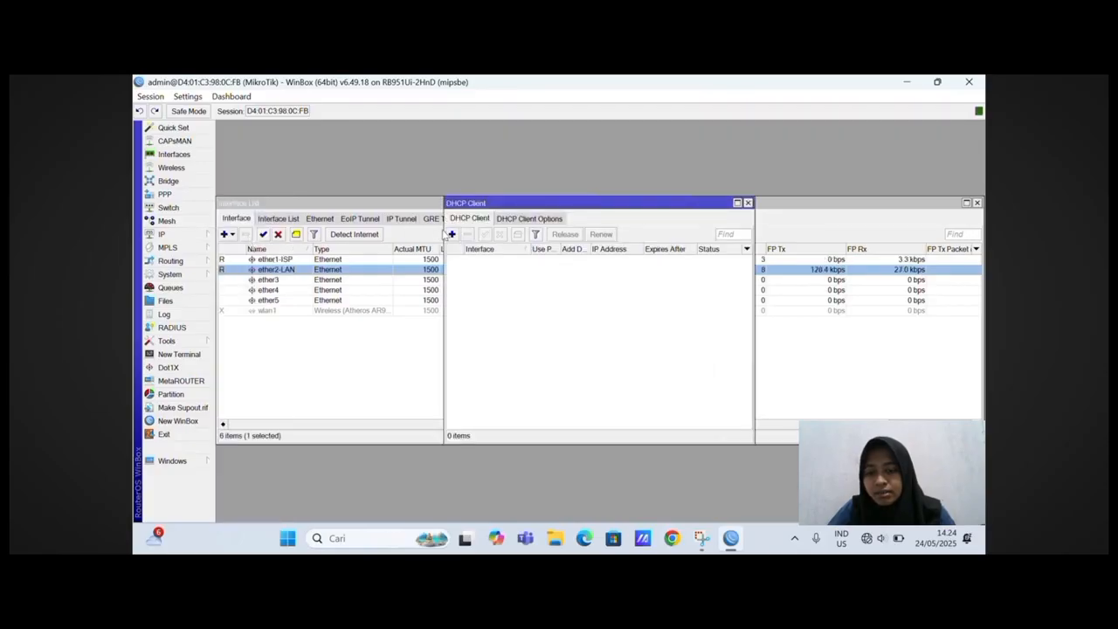
{"action": "left_click", "coordinate": [451, 234]}
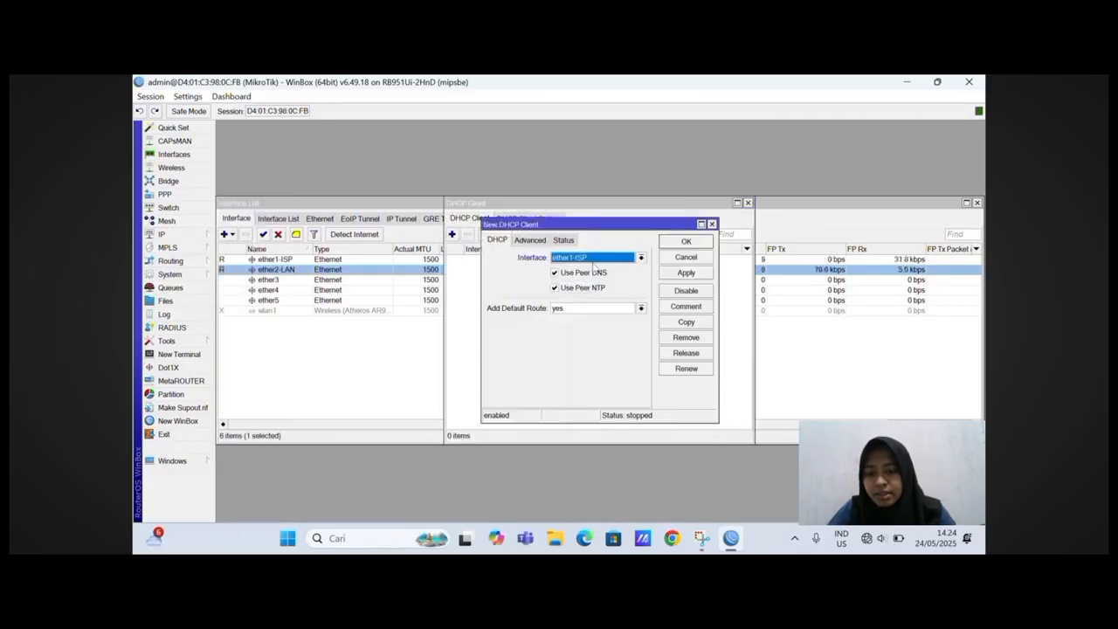
{"action": "left_click", "coordinate": [687, 273]}
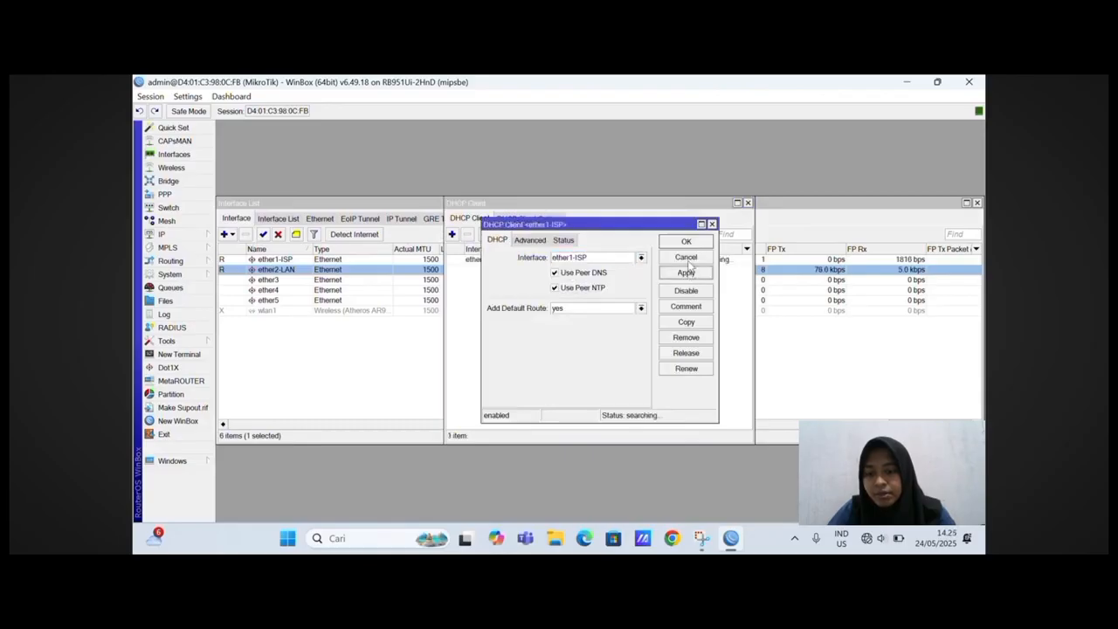
{"action": "left_click", "coordinate": [687, 241]}
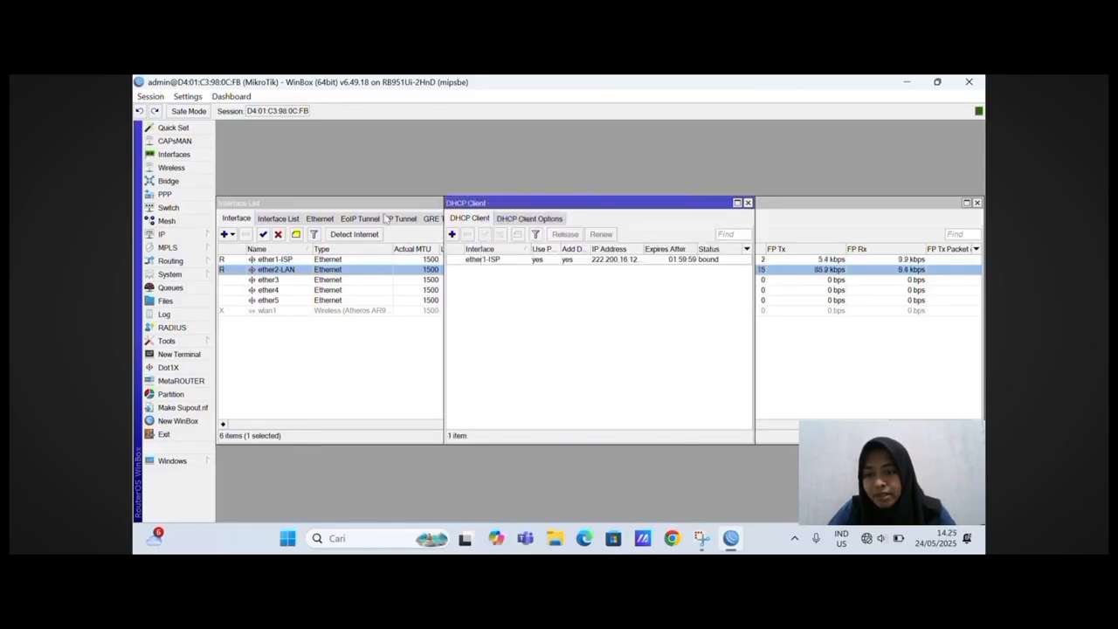
Step: Start the DHCP server setup wizard and choose ether2-LAN as the server interface
{"action": "left_click", "coordinate": [162, 235]}
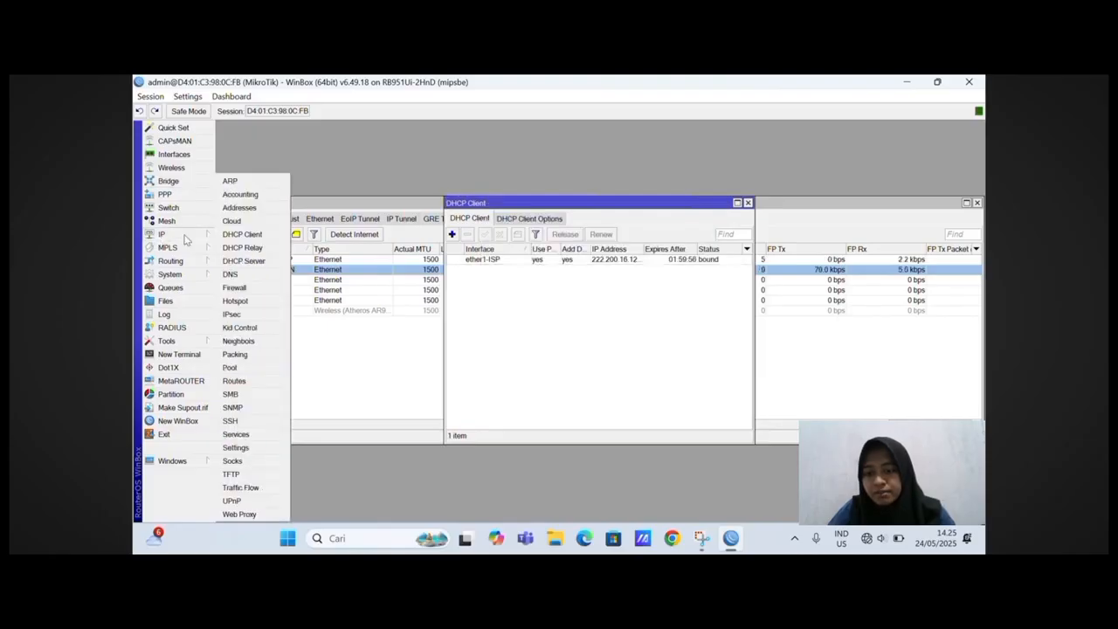
{"action": "left_click", "coordinate": [244, 265]}
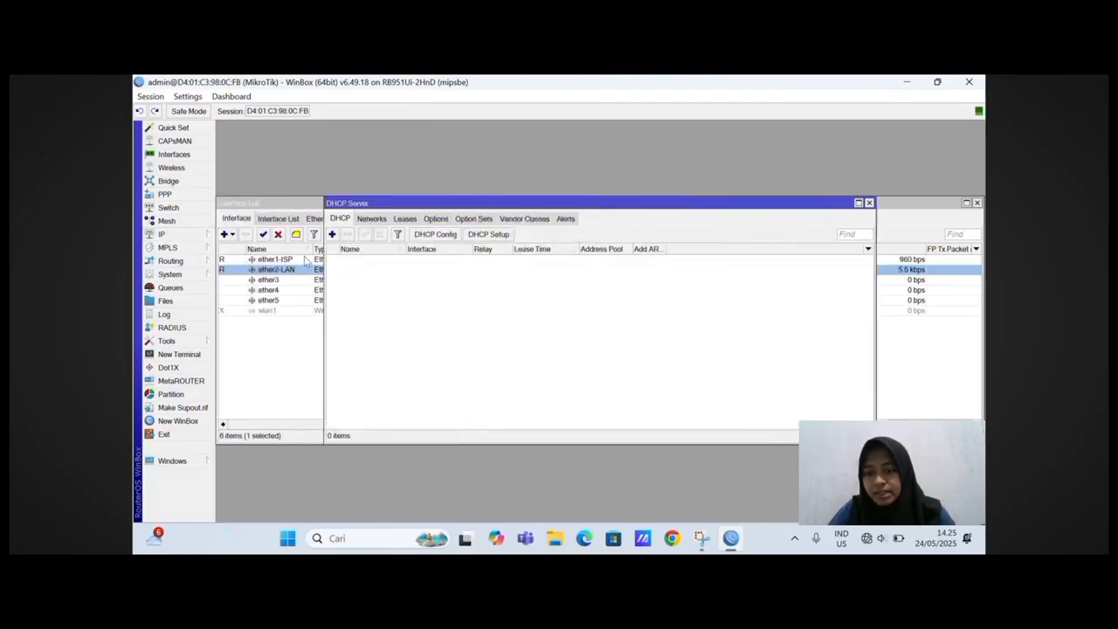
{"action": "left_click", "coordinate": [486, 235]}
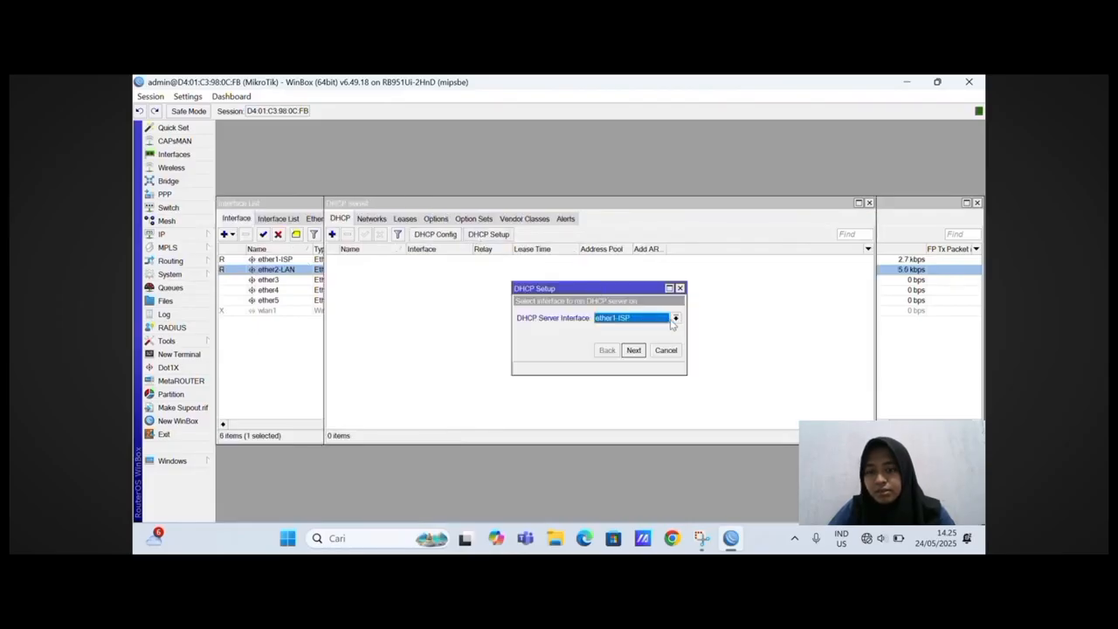
{"action": "left_click", "coordinate": [674, 319]}
{"action": "left_click", "coordinate": [644, 340]}
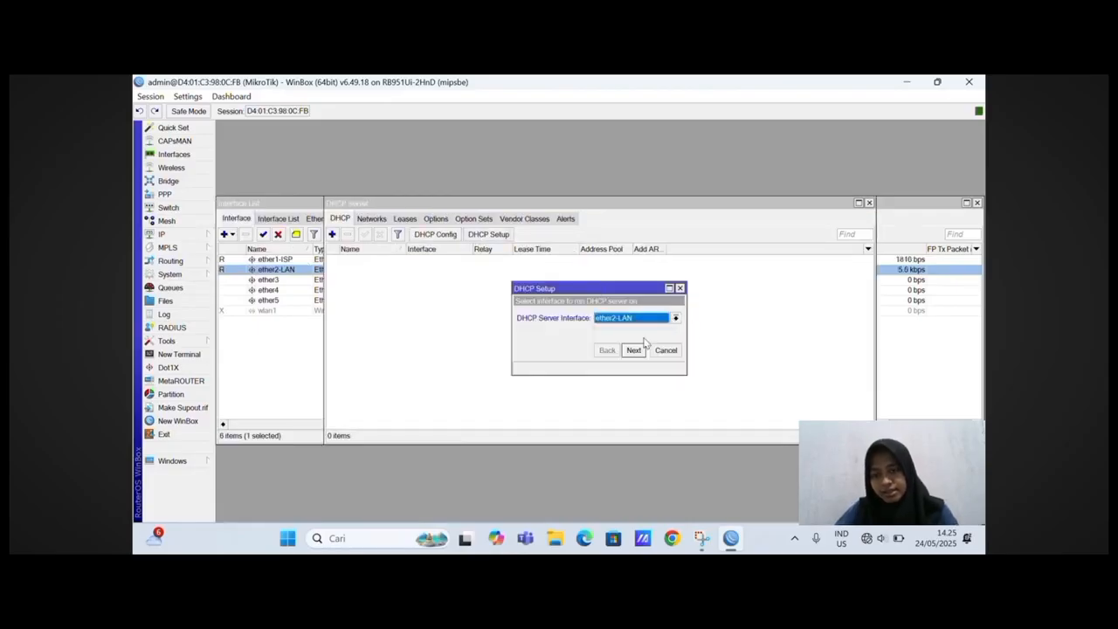
{"action": "left_click", "coordinate": [636, 351]}
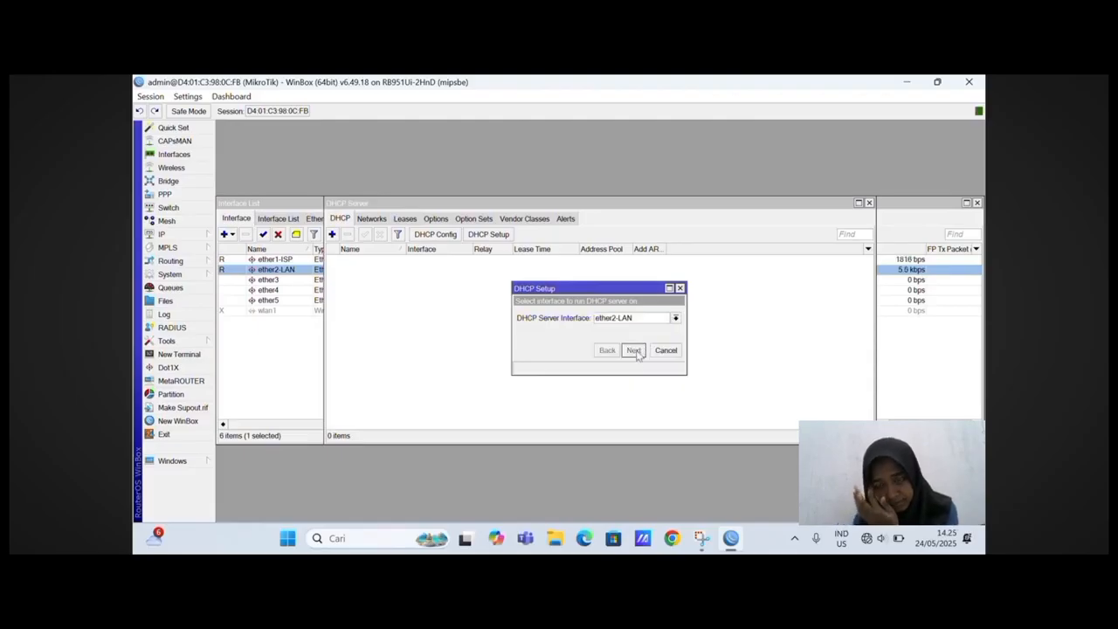
Step: Finish the DHCP server setup with the suggested network values, address ranges and a lease time of 00:10:00
{"action": "left_click", "coordinate": [634, 350]}
{"action": "left_click", "coordinate": [634, 351]}
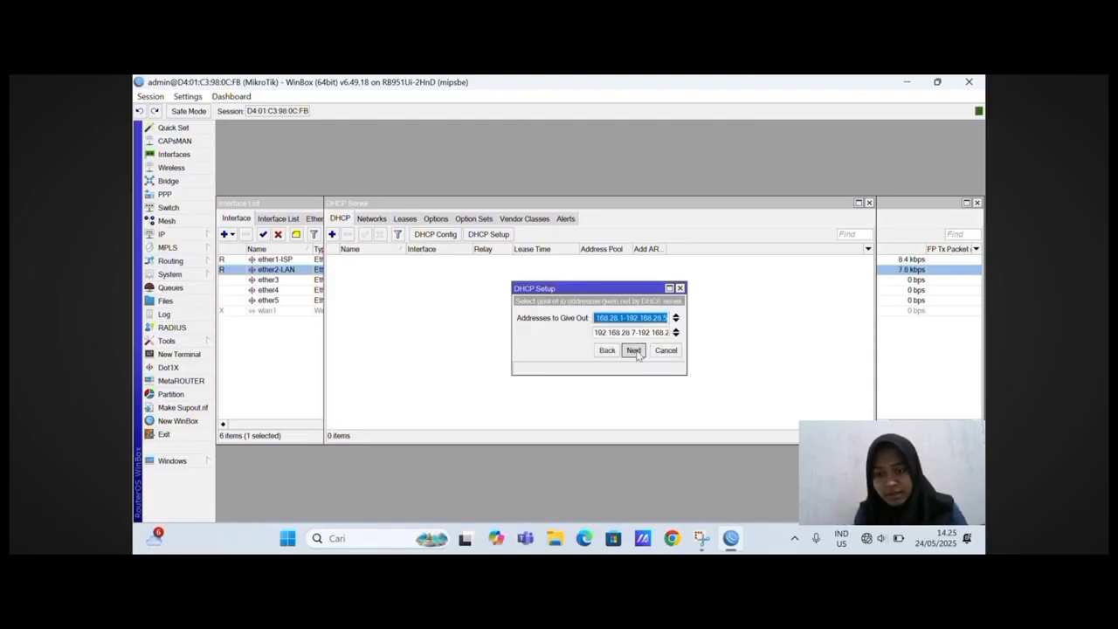
{"action": "left_click", "coordinate": [634, 350]}
{"action": "left_click", "coordinate": [634, 350]}
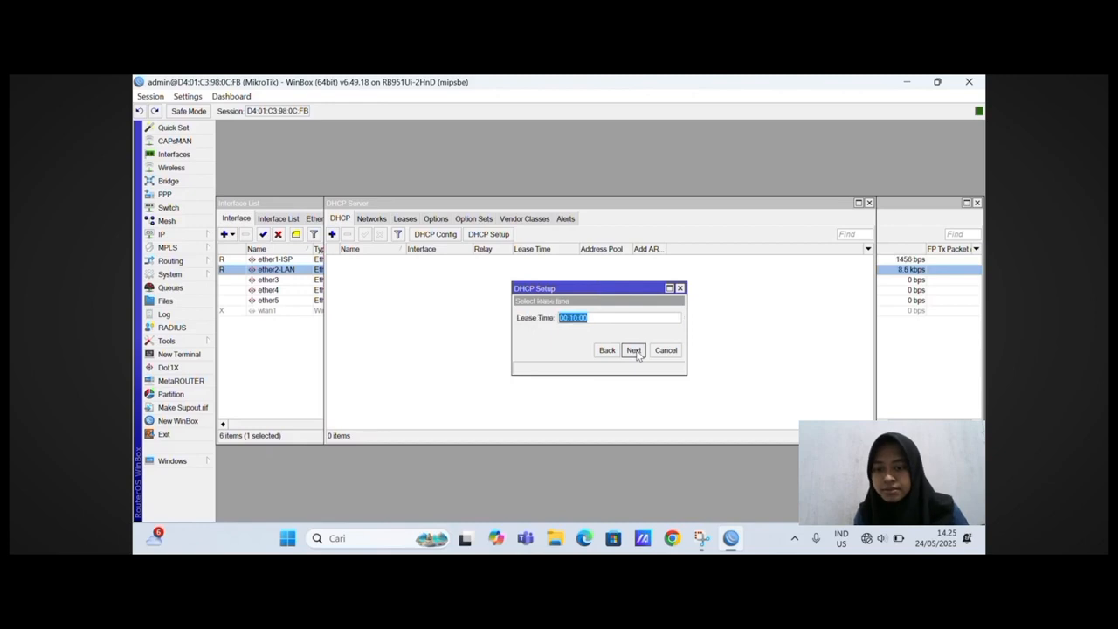
{"action": "left_click", "coordinate": [634, 351]}
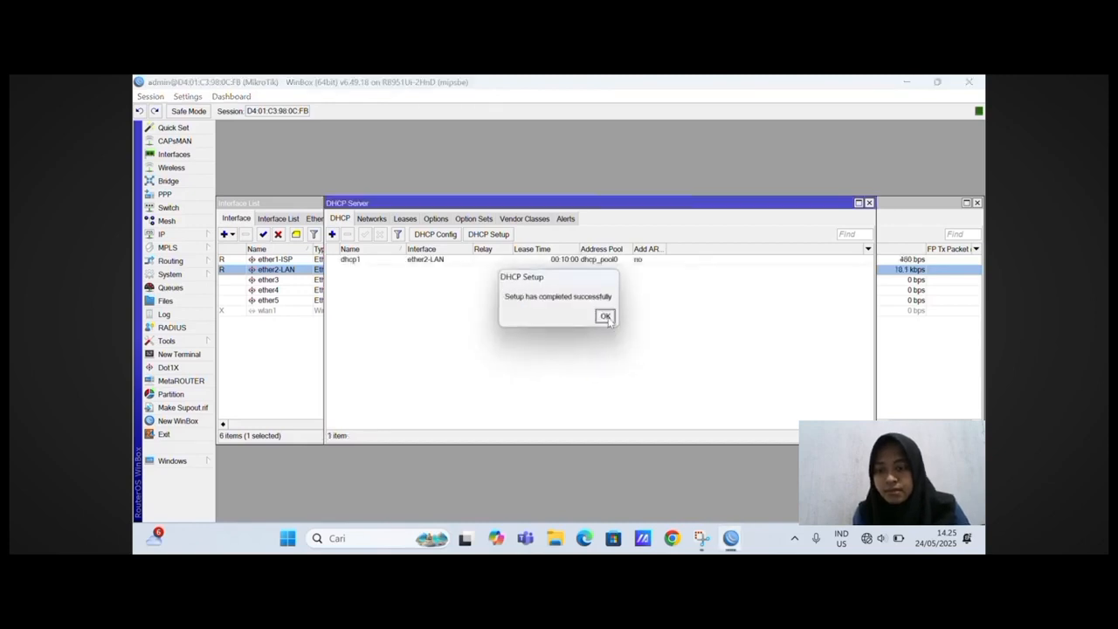
{"action": "left_click", "coordinate": [605, 316]}
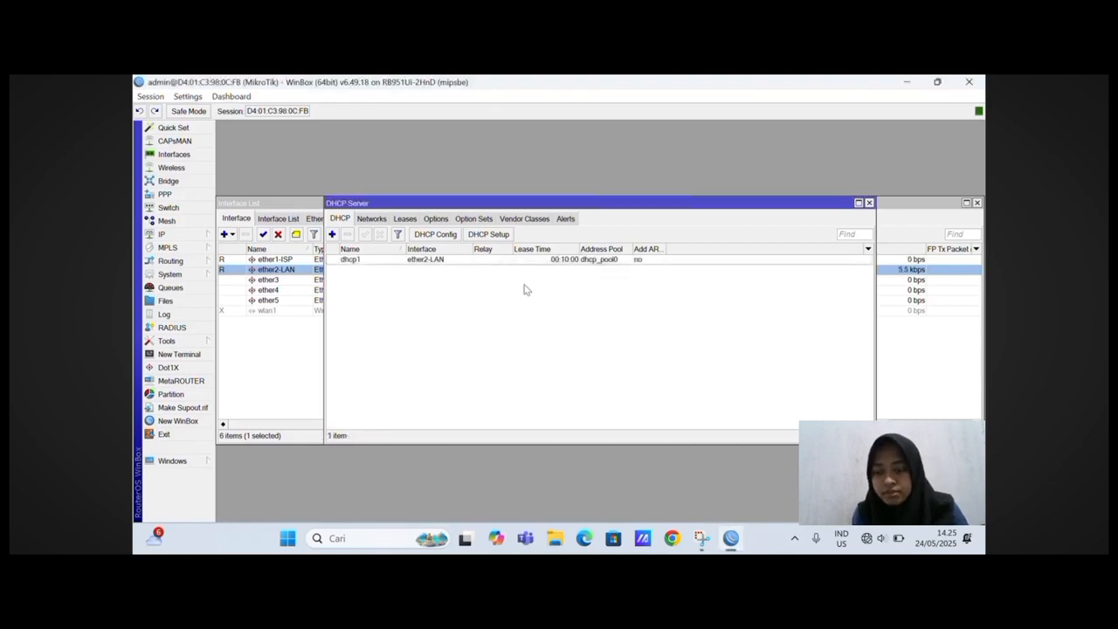
Step: Set the DNS servers to 8.8.8.8 and 8.8.4.4, allow remote requests and save the DNS settings
{"action": "left_click", "coordinate": [188, 235]}
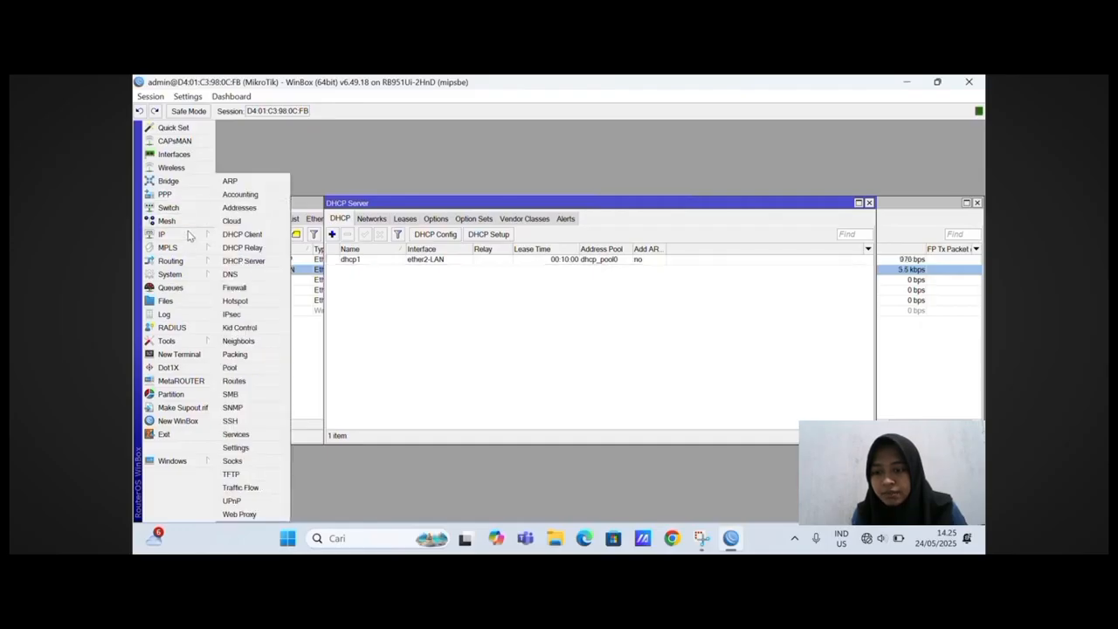
{"action": "left_click", "coordinate": [242, 264]}
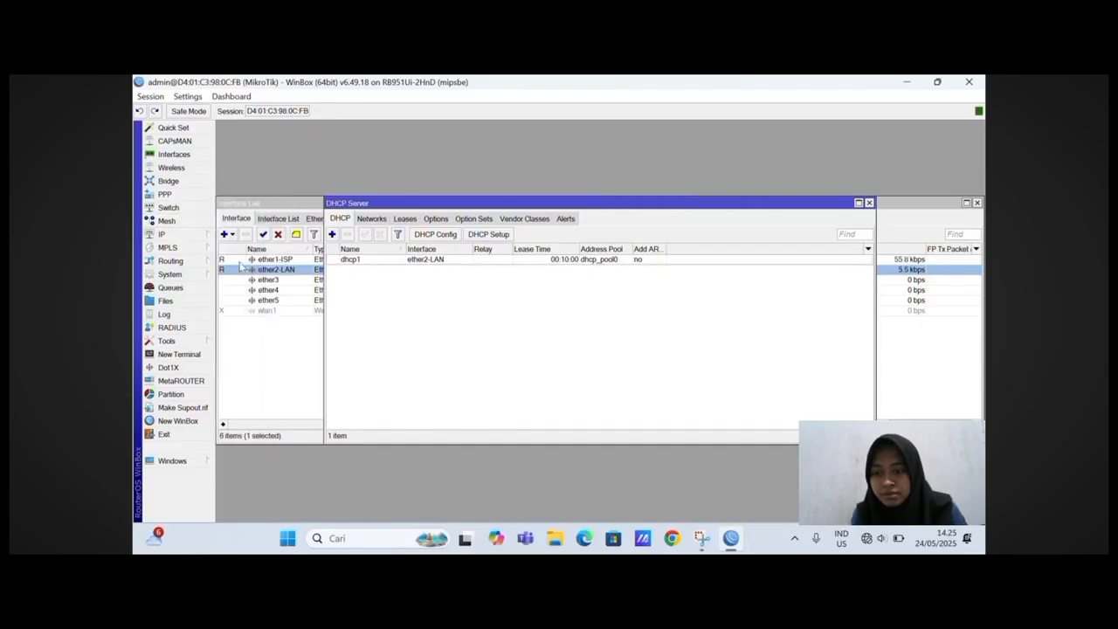
{"action": "left_click", "coordinate": [174, 236]}
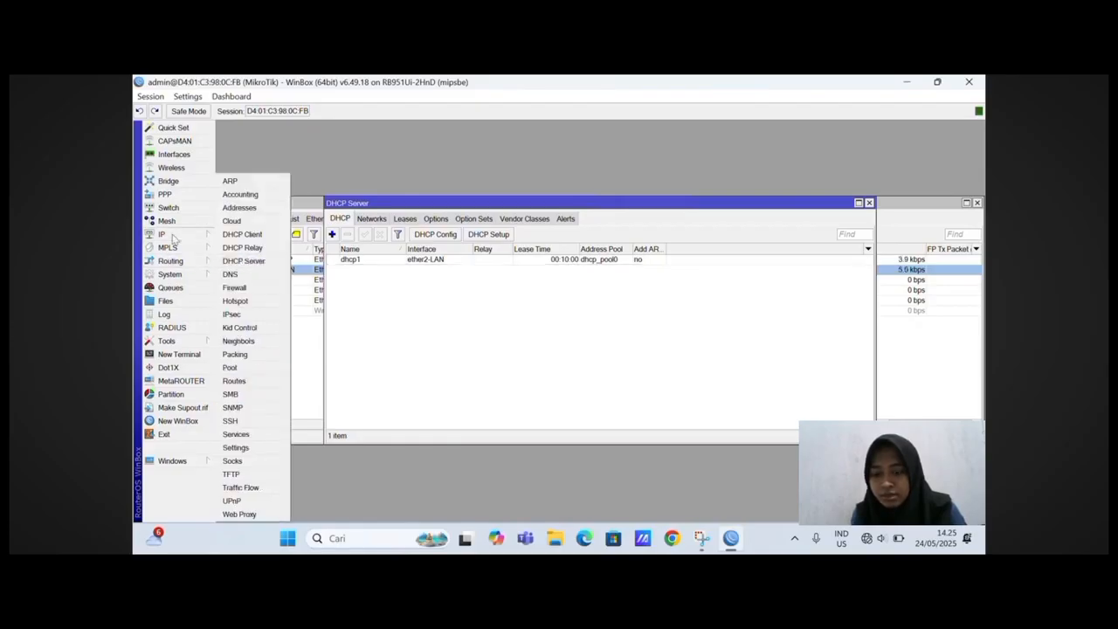
{"action": "left_click", "coordinate": [231, 275]}
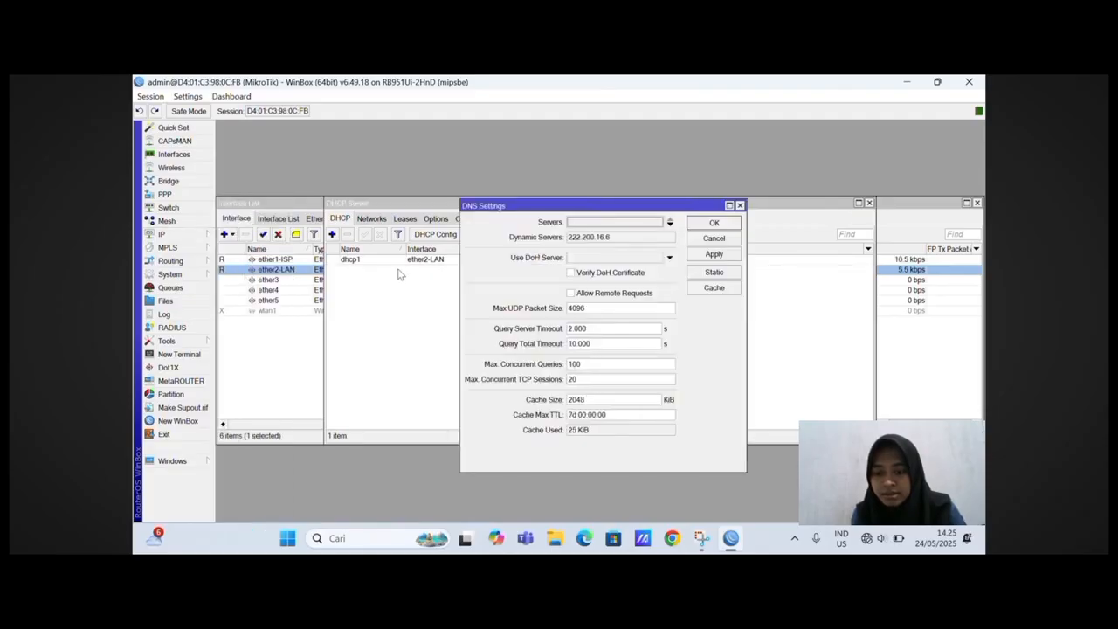
{"action": "left_click", "coordinate": [616, 222]}
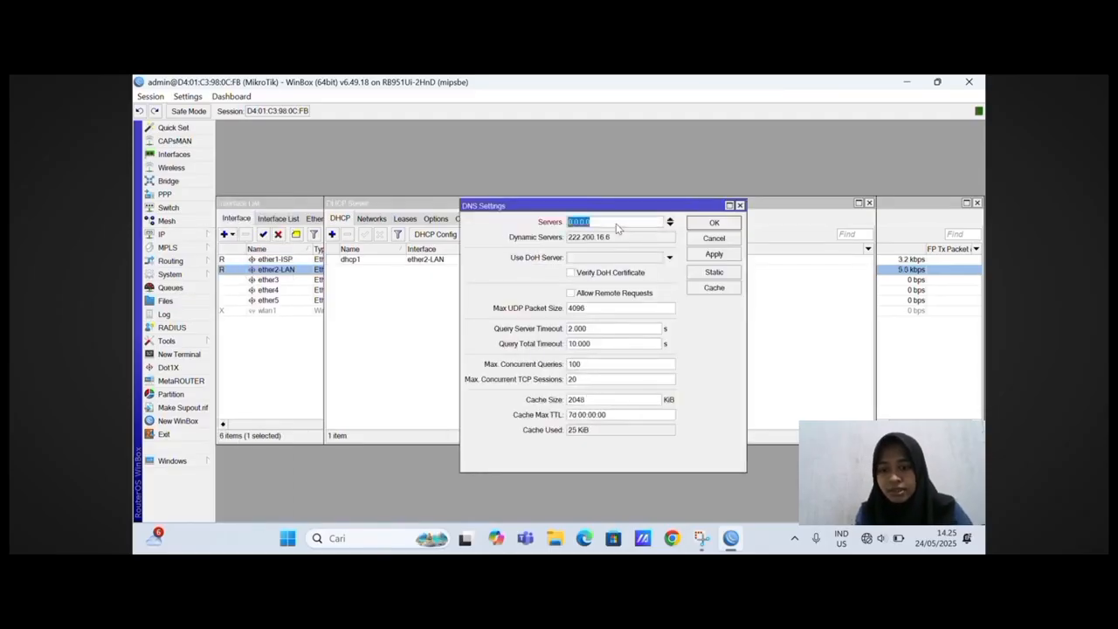
{"action": "type", "text": "8.8.8.8"}
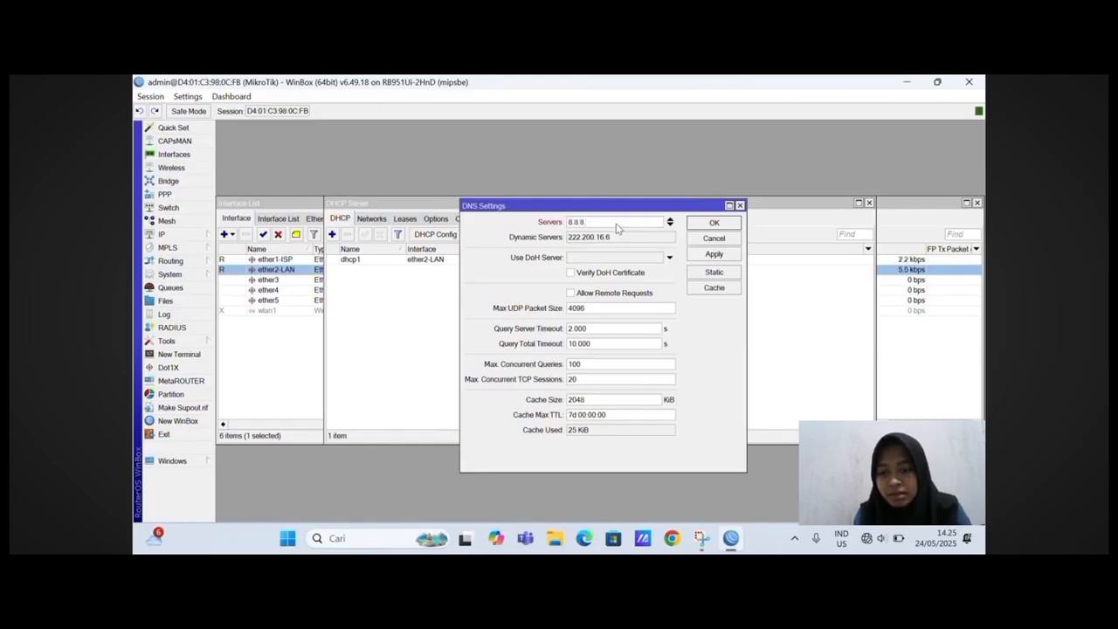
{"action": "left_click", "coordinate": [670, 225]}
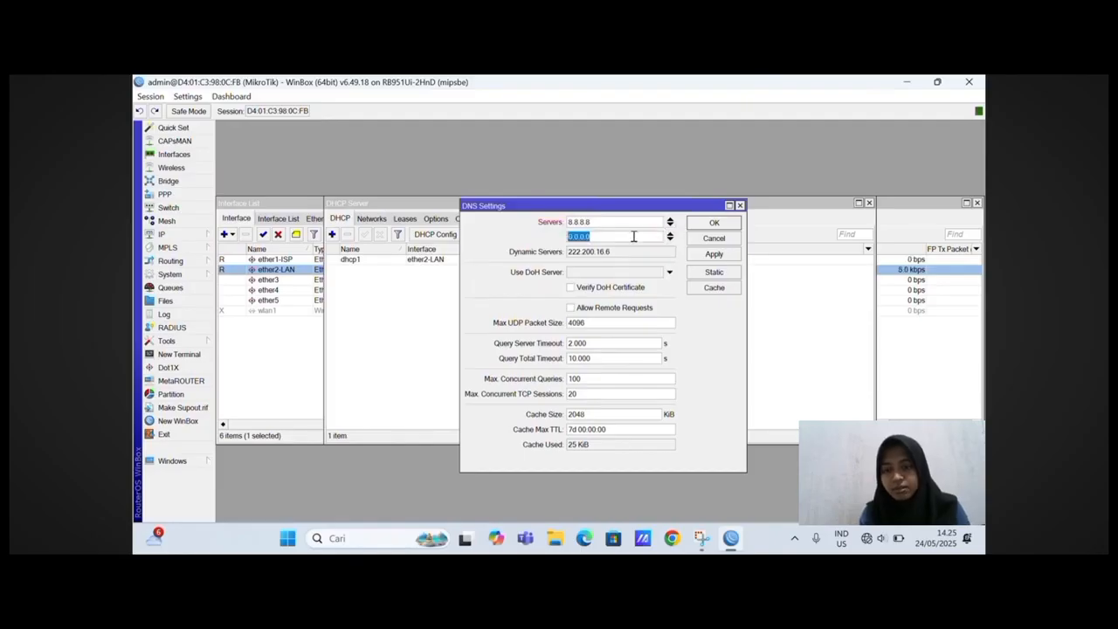
{"action": "type", "text": "8"}
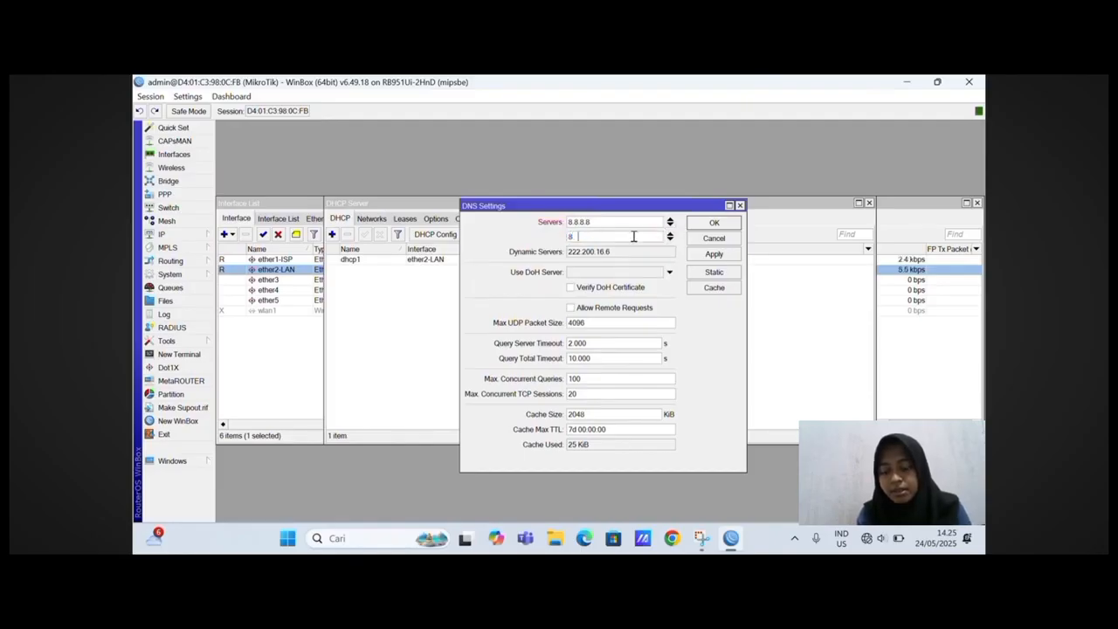
{"action": "type", "text": ".8.4.4"}
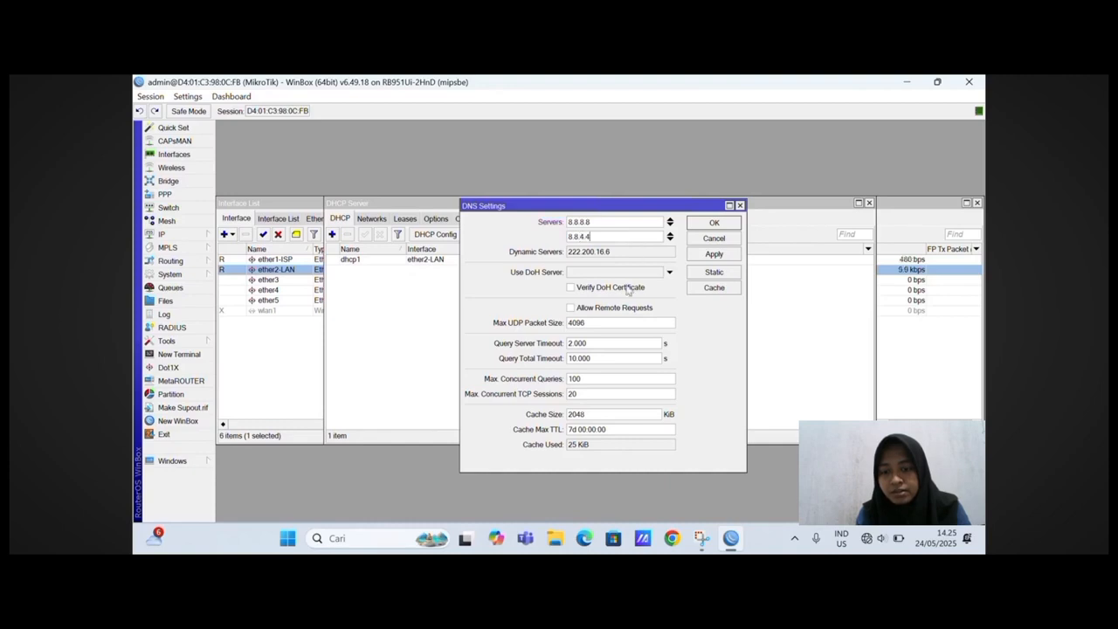
{"action": "left_click", "coordinate": [571, 309]}
{"action": "left_click", "coordinate": [699, 257]}
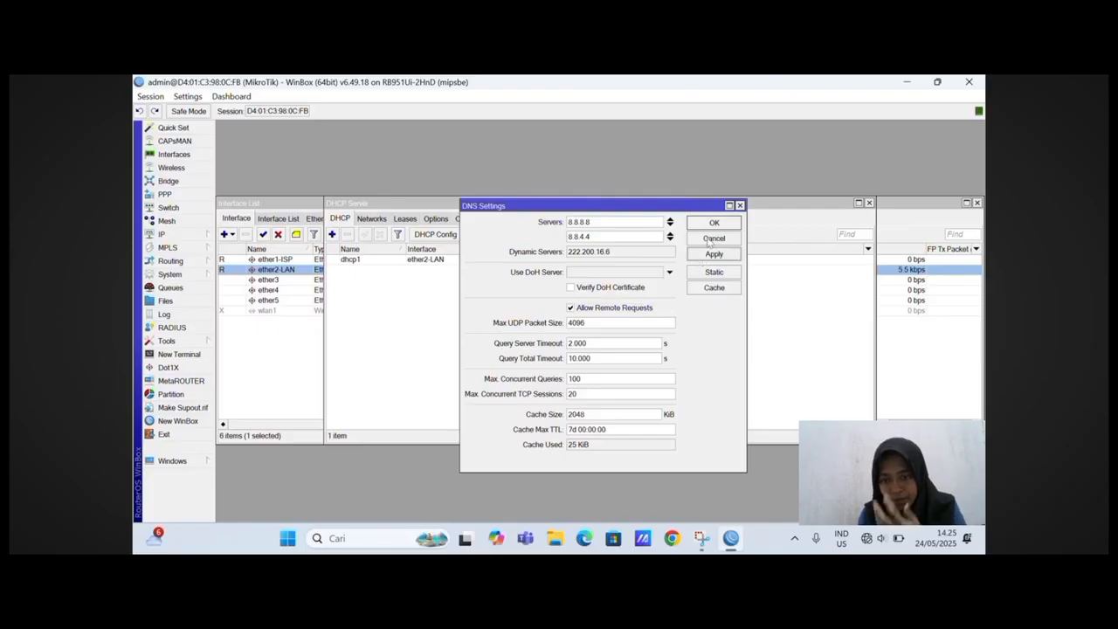
{"action": "left_click", "coordinate": [711, 225]}
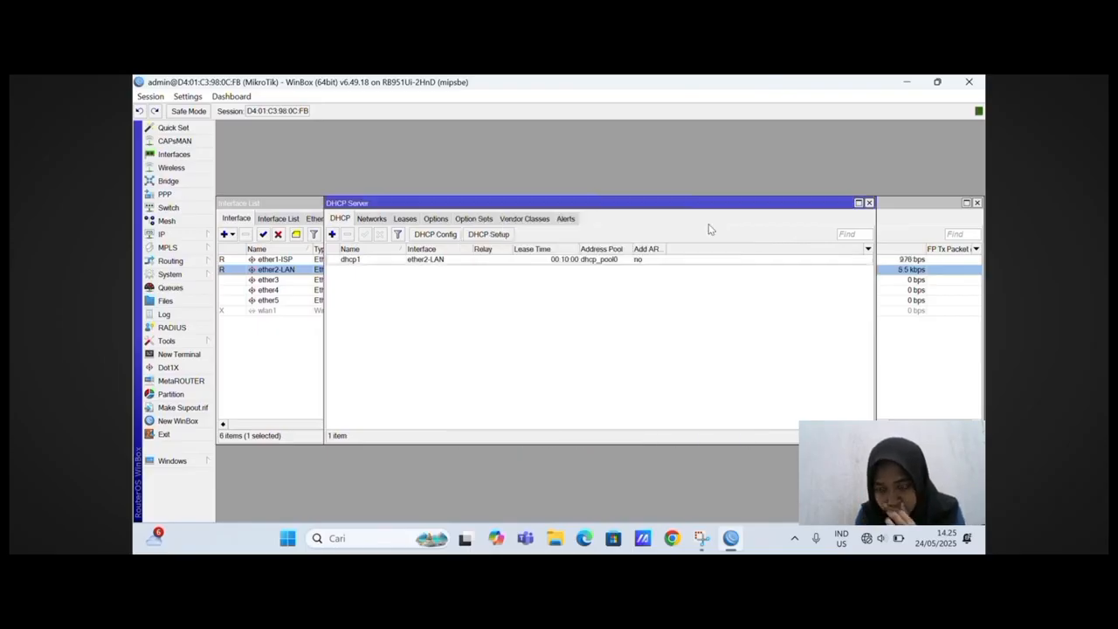
Step: Create a new firewall NAT rule in the srcnat chain with ether1-ISP as the out interface
{"action": "left_click", "coordinate": [199, 236]}
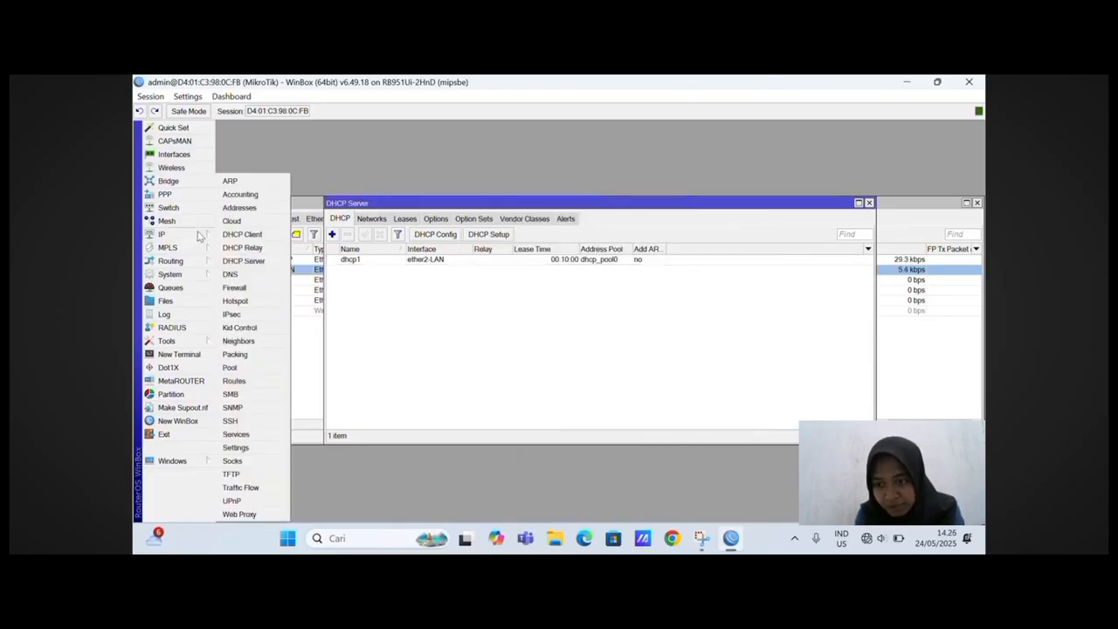
{"action": "left_click", "coordinate": [250, 300]}
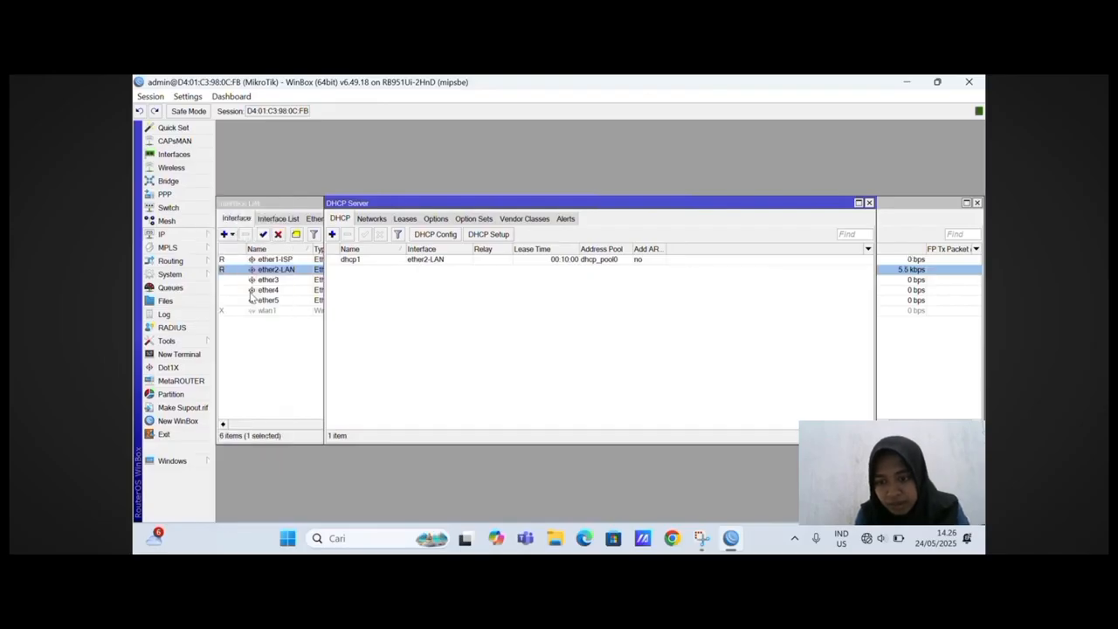
{"action": "left_click", "coordinate": [355, 220]}
{"action": "left_click", "coordinate": [307, 234]}
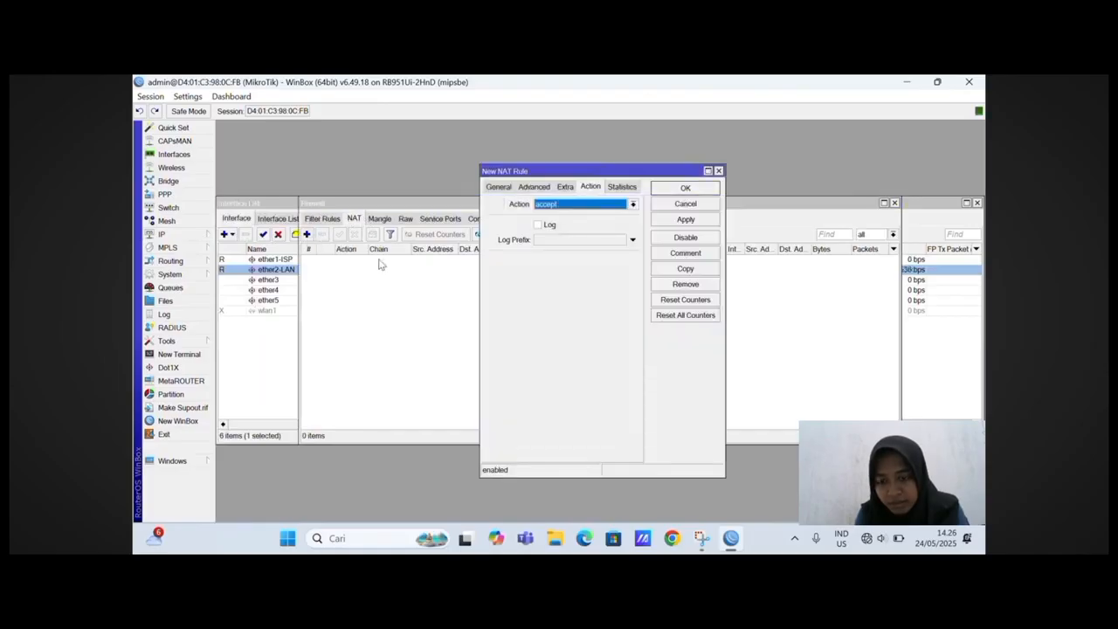
{"action": "left_click", "coordinate": [497, 187]}
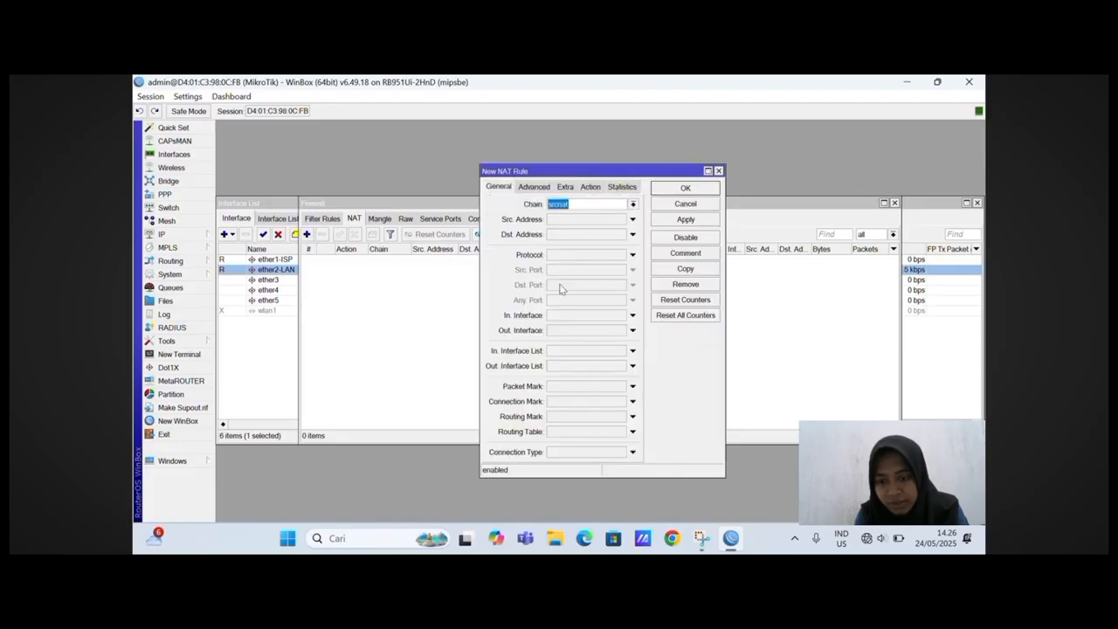
{"action": "left_click", "coordinate": [591, 336]}
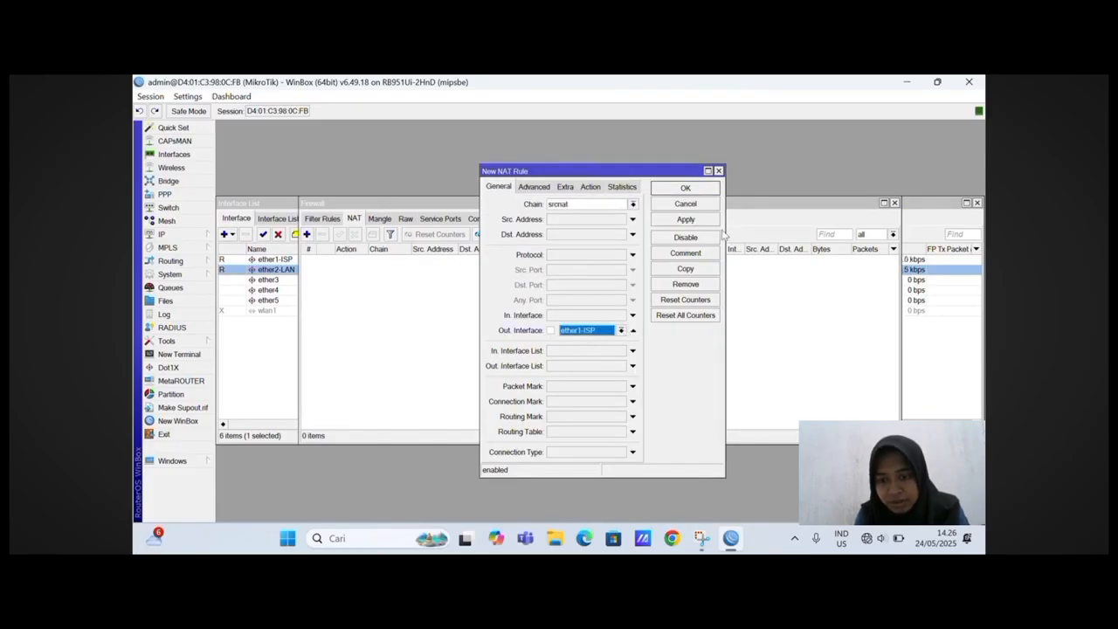
Step: Set the NAT rule's action to masquerade and save the rule
{"action": "left_click", "coordinate": [591, 189]}
{"action": "left_click", "coordinate": [575, 206]}
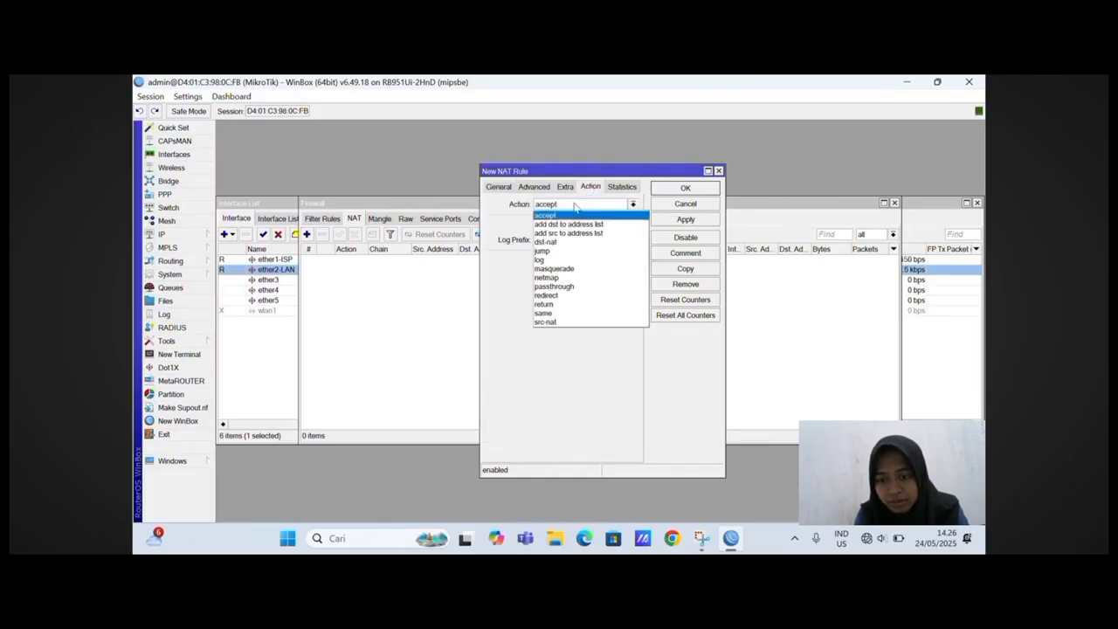
{"action": "left_click", "coordinate": [549, 269]}
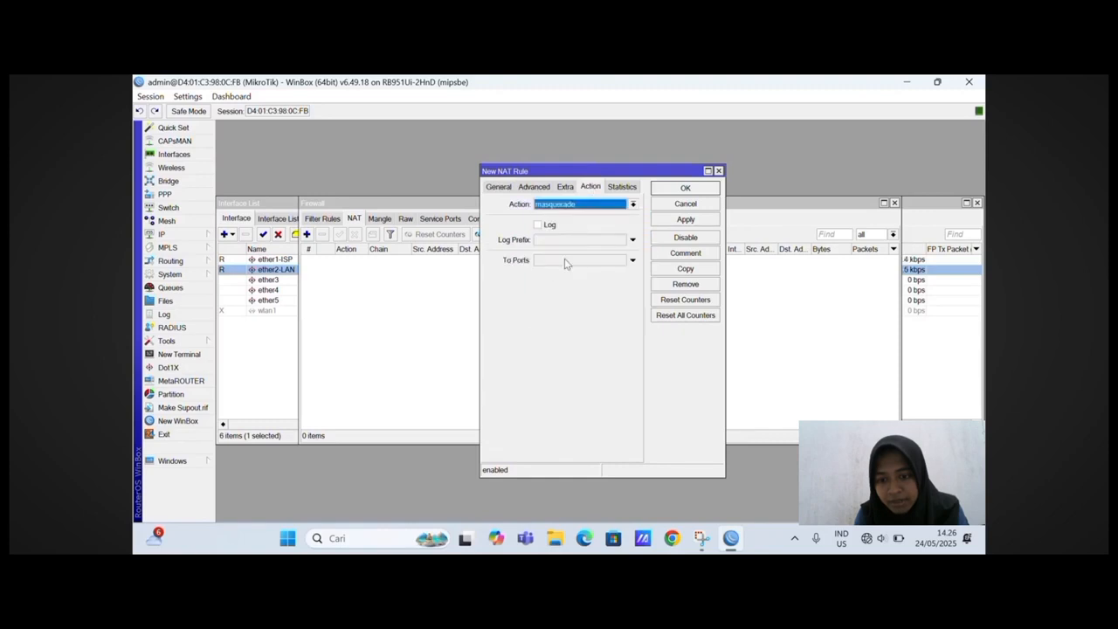
{"action": "left_click", "coordinate": [665, 221]}
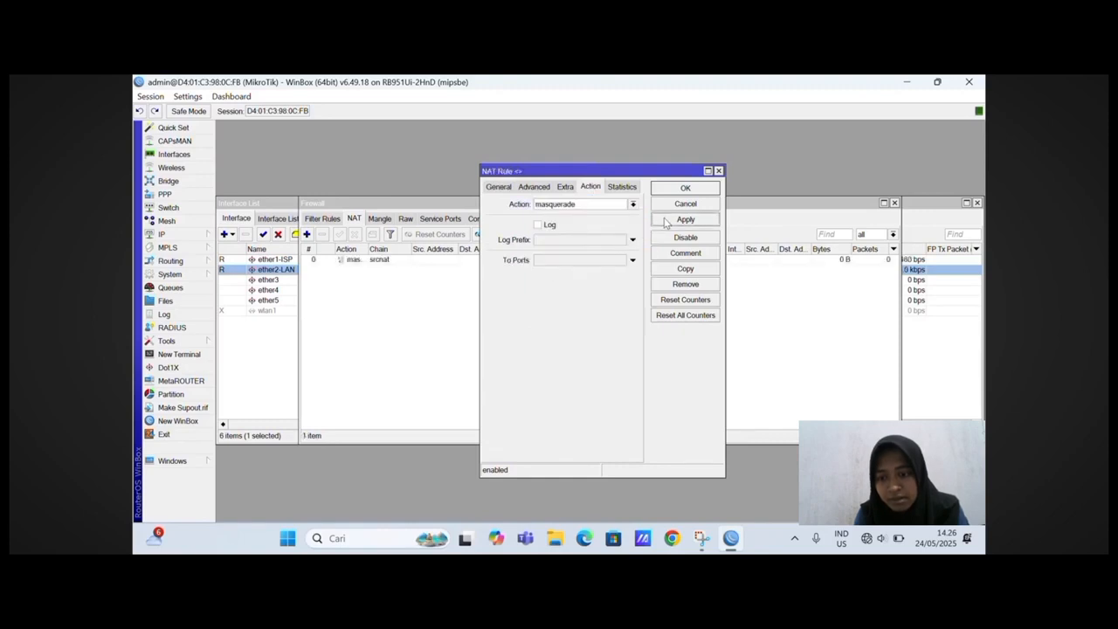
{"action": "left_click", "coordinate": [678, 189]}
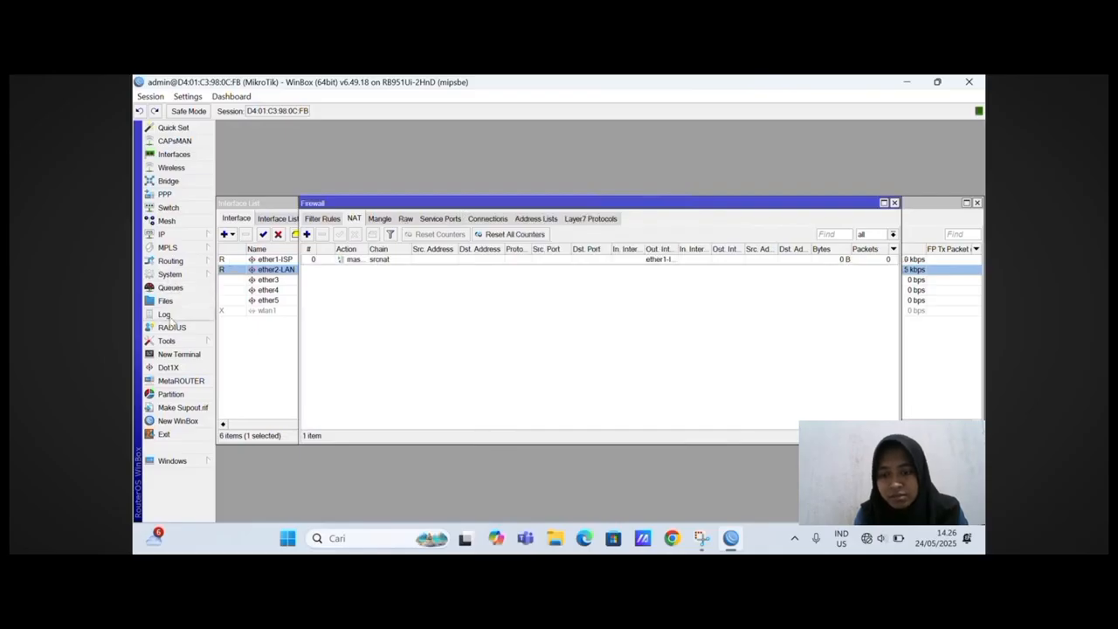
Step: Open a new terminal, decline viewing the software license, and enter and repeat the new router password
{"action": "left_click", "coordinate": [163, 355]}
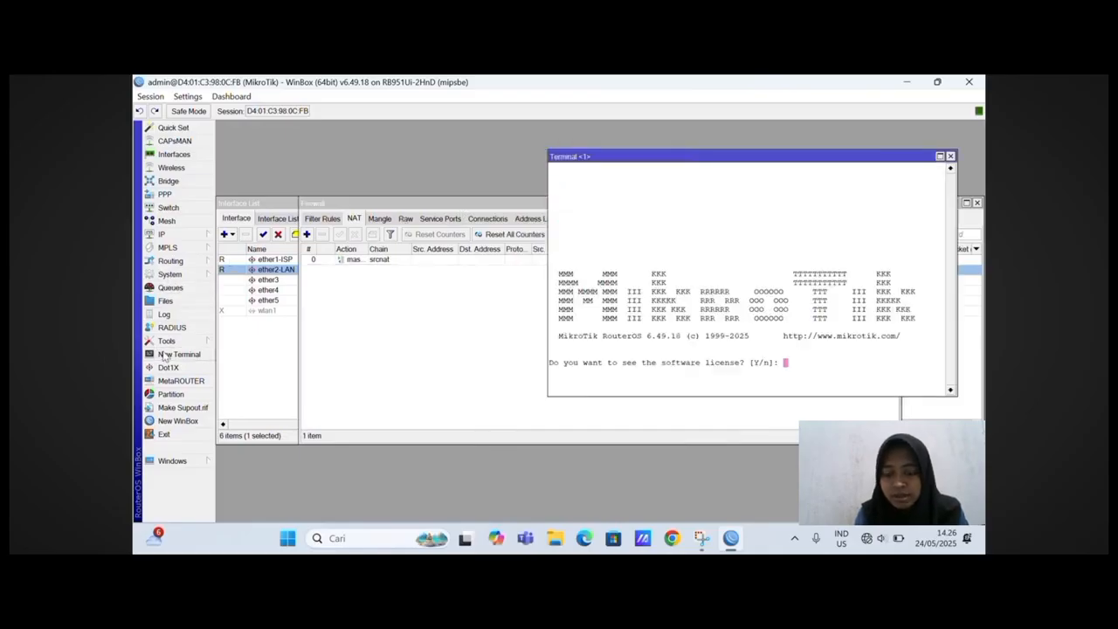
{"action": "type", "text": "n"}
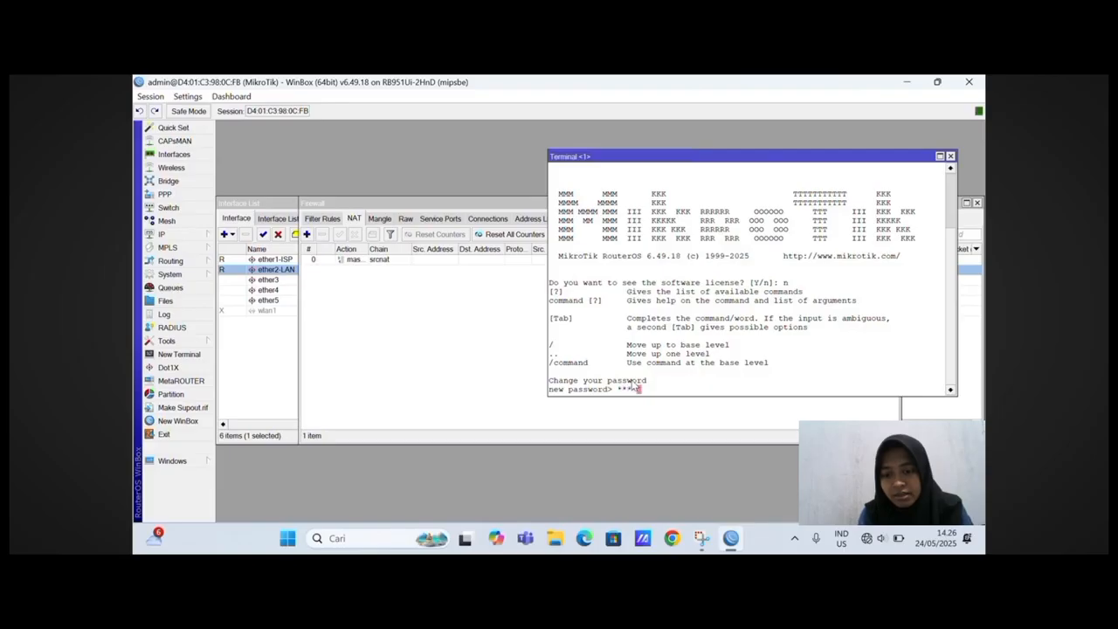
{"action": "type", "text": "*"}
{"action": "key", "text": "Return"}
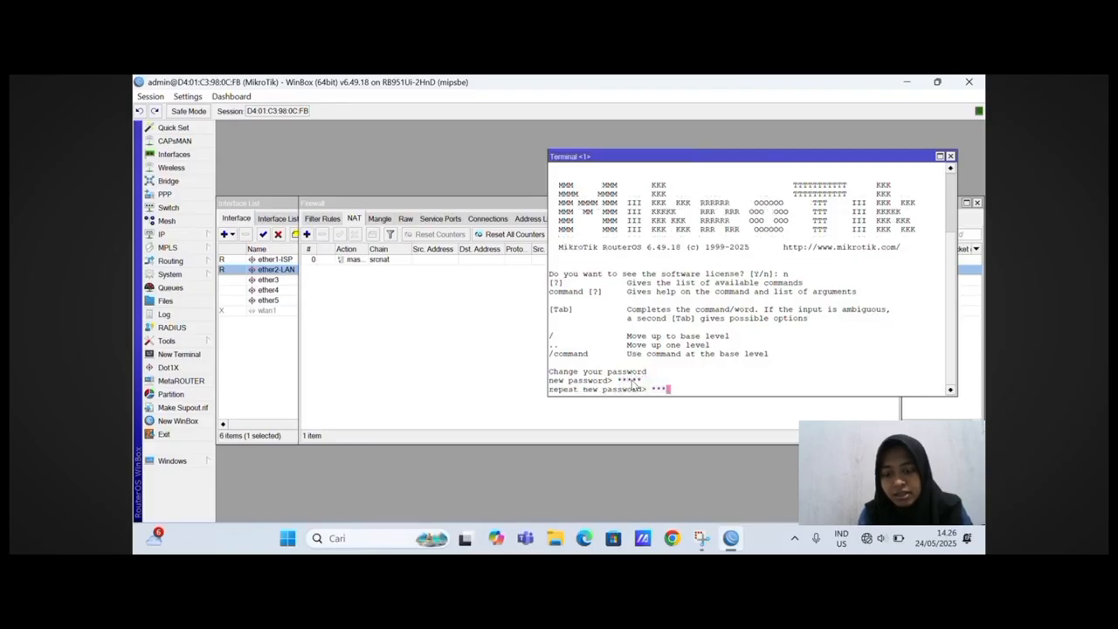
{"action": "type", "text": "*****"}
{"action": "key", "text": "Return"}
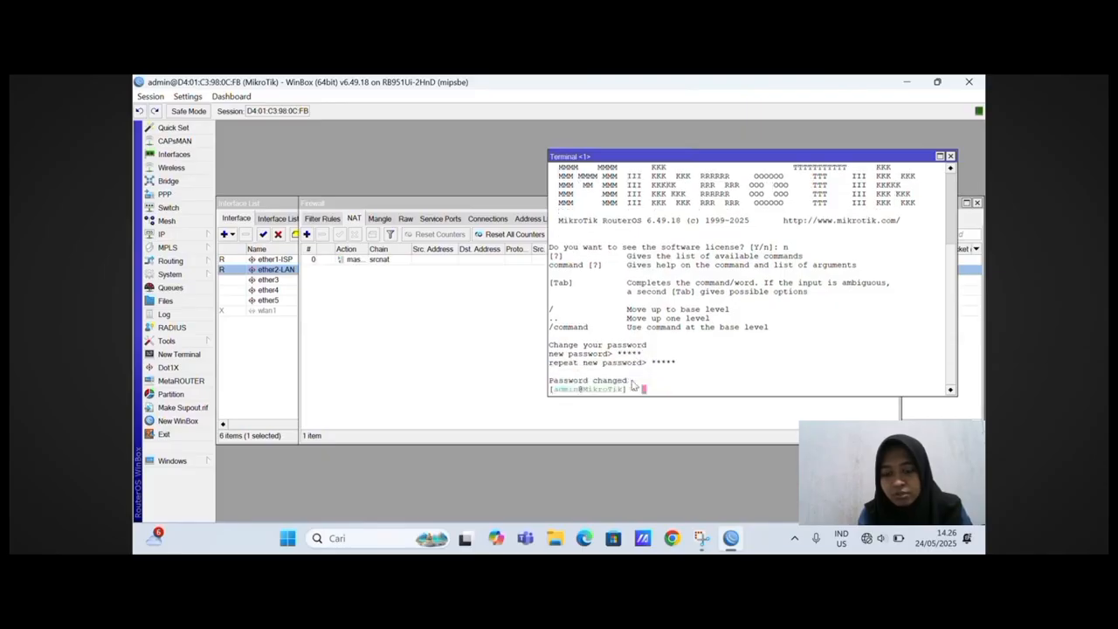
Step: Ping google.com from the router terminal, stop that ping, and ping 192.168.28.6
{"action": "type", "text": "ping"}
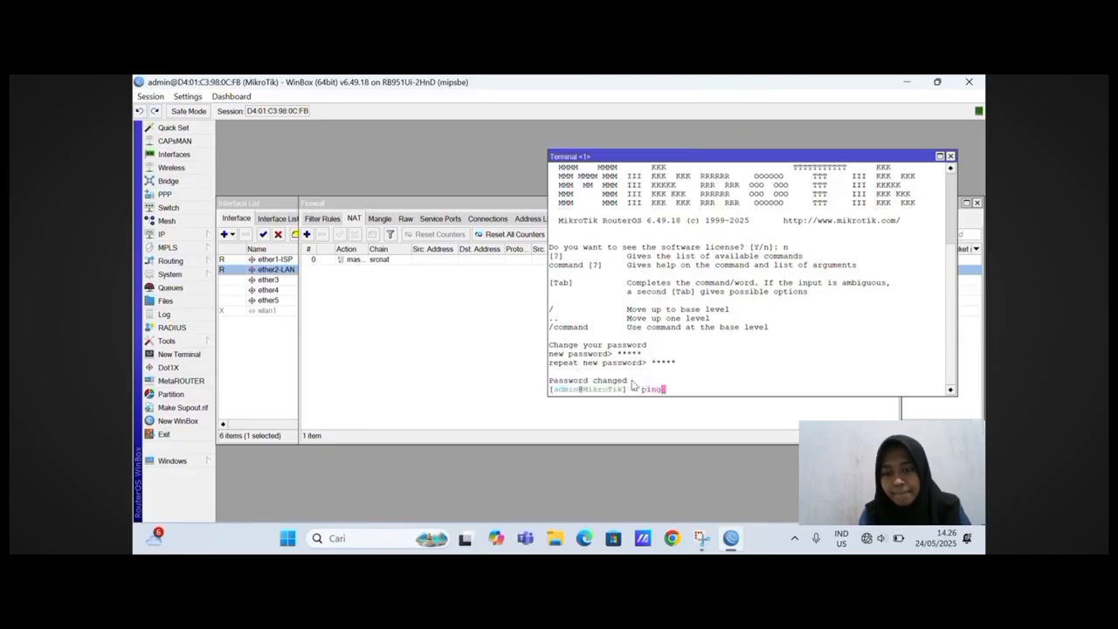
{"action": "type", "text": " gp"}
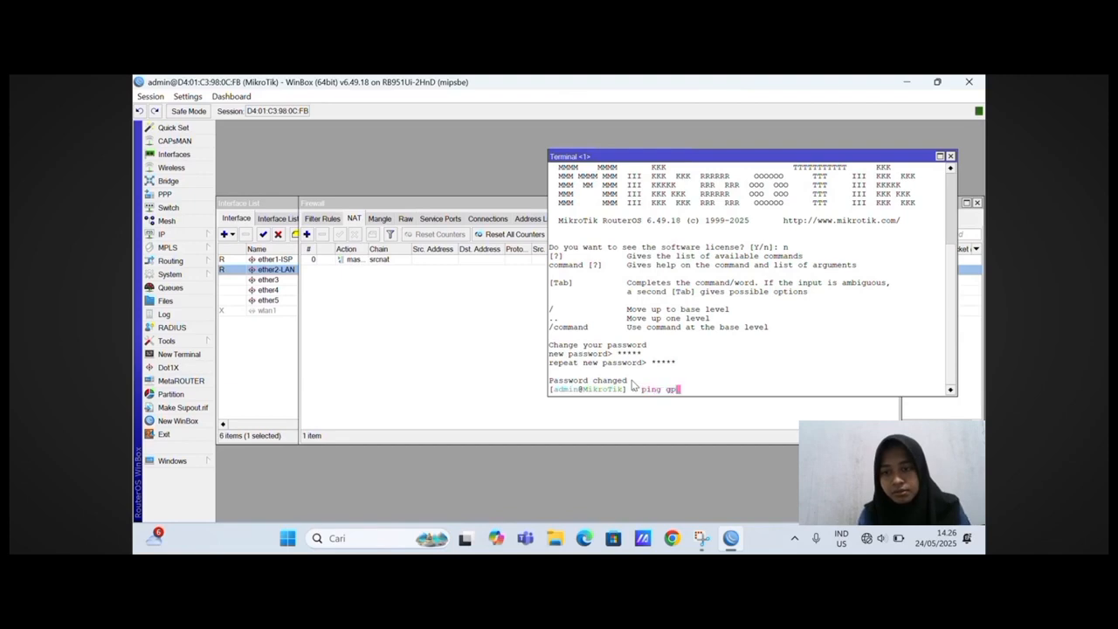
{"action": "key", "text": "BackSpace"}
{"action": "type", "text": "oogle"}
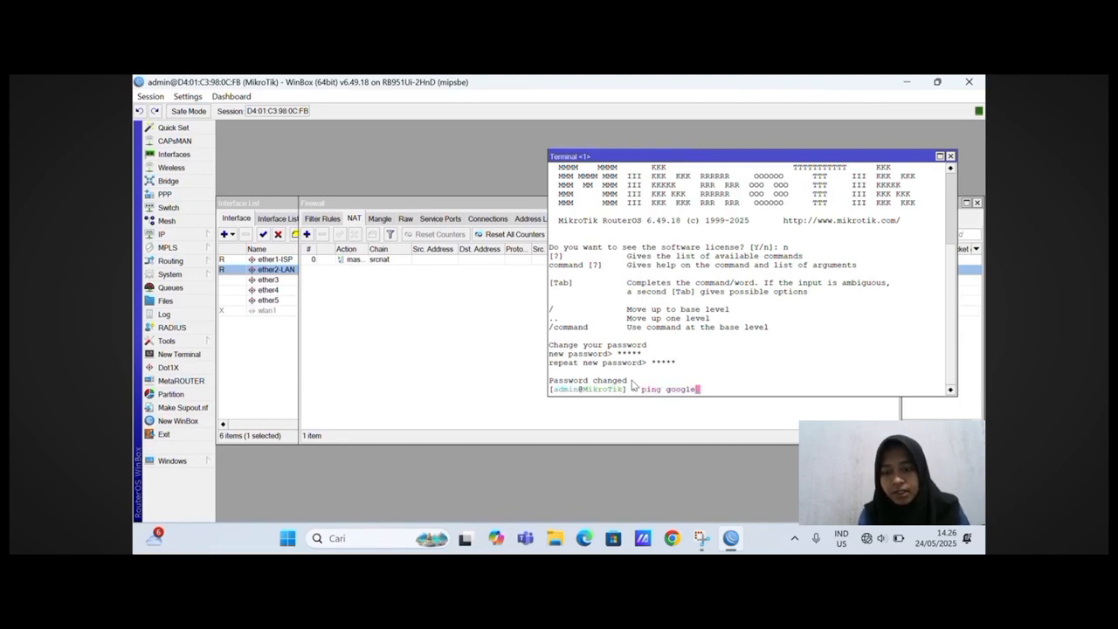
{"action": "type", "text": ".com"}
{"action": "key", "text": "Return"}
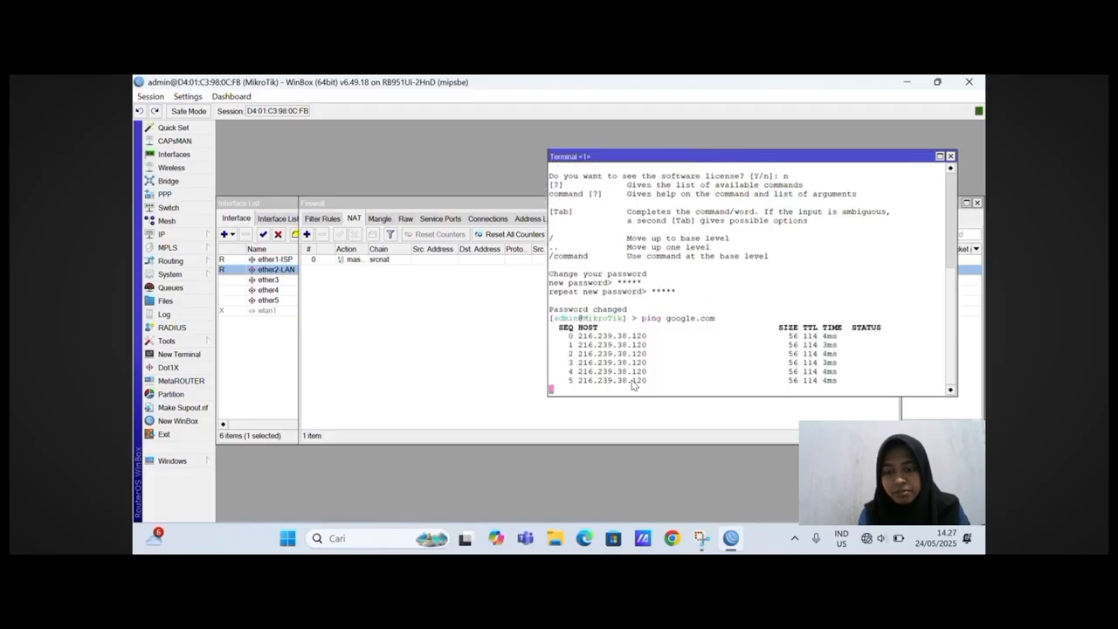
{"action": "key", "text": "ctrl+c"}
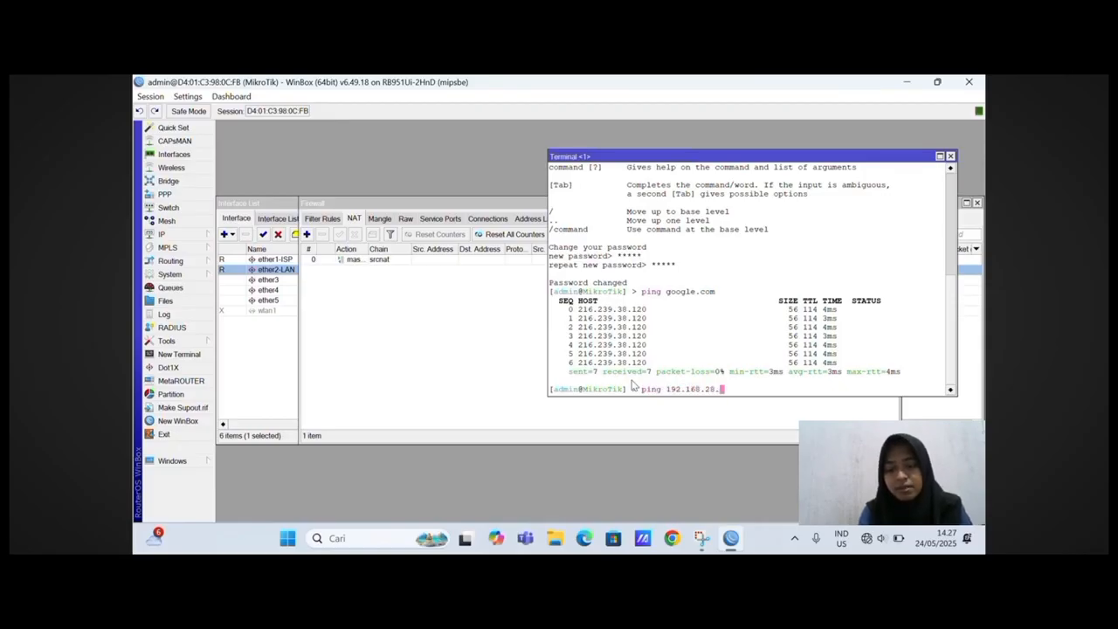
{"action": "key", "text": "Return"}
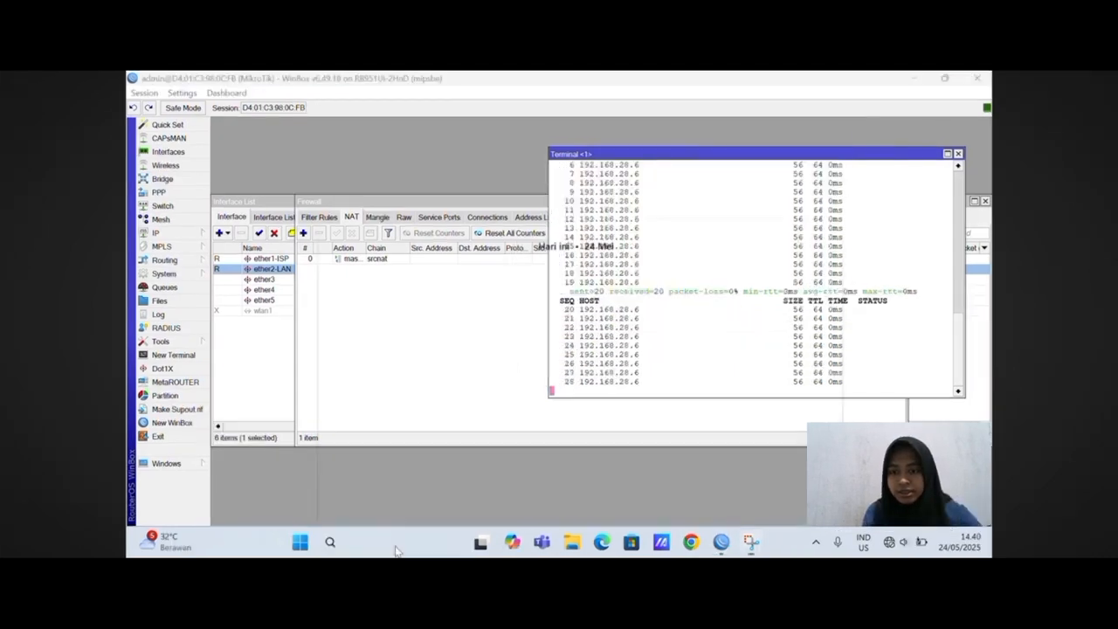
Step: Switch to the Windows Control Panel and open the list of the computer's network adapters
{"action": "left_click", "coordinate": [345, 540]}
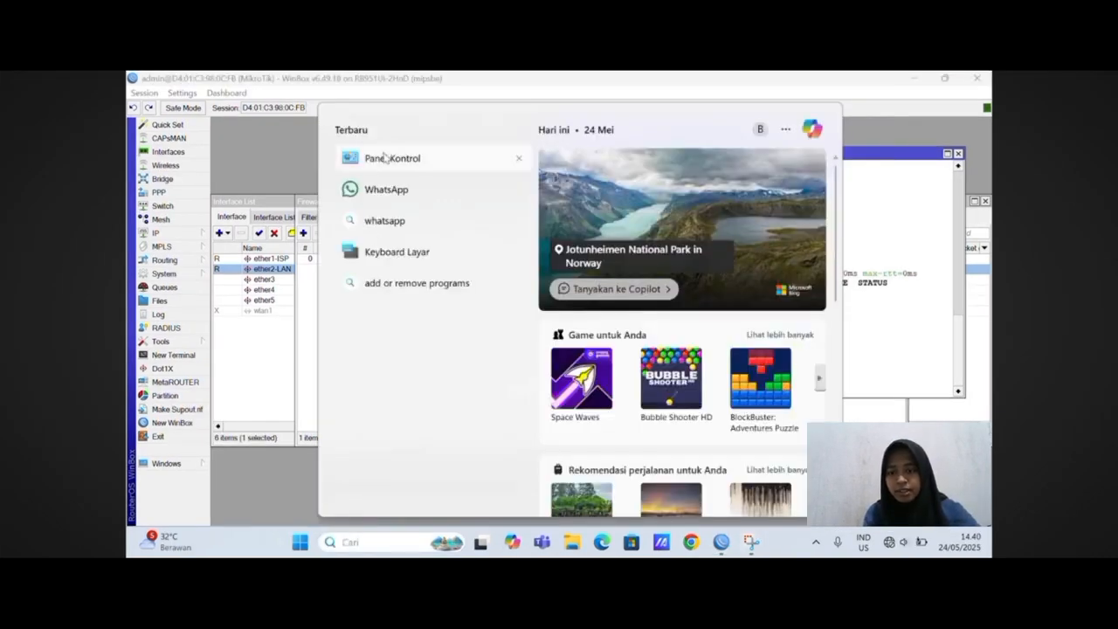
{"action": "left_click", "coordinate": [382, 159]}
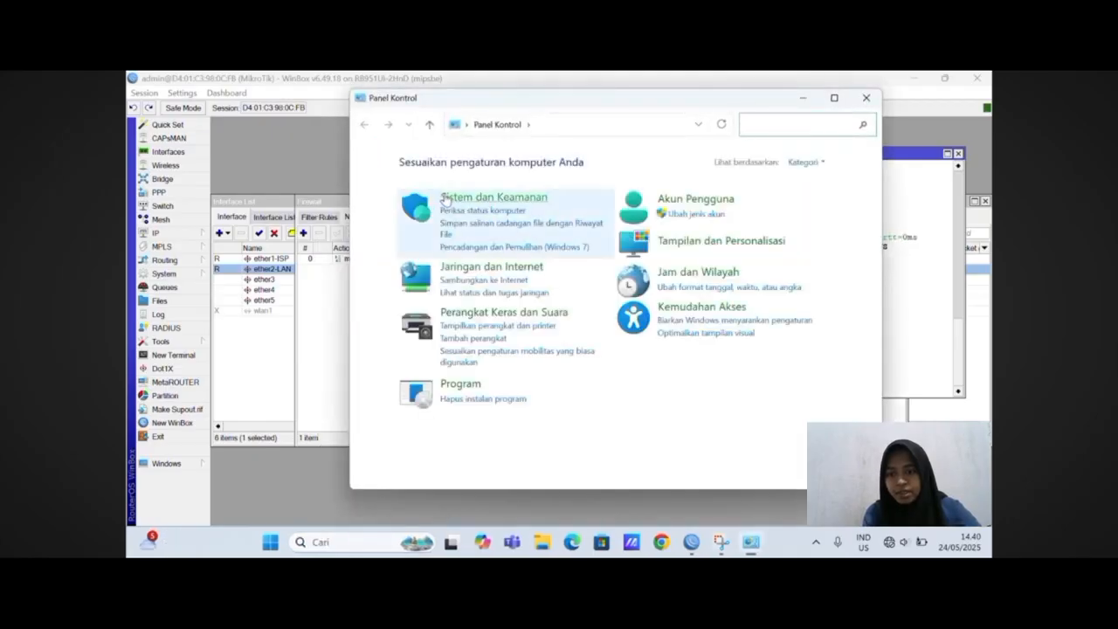
{"action": "left_click", "coordinate": [469, 273]}
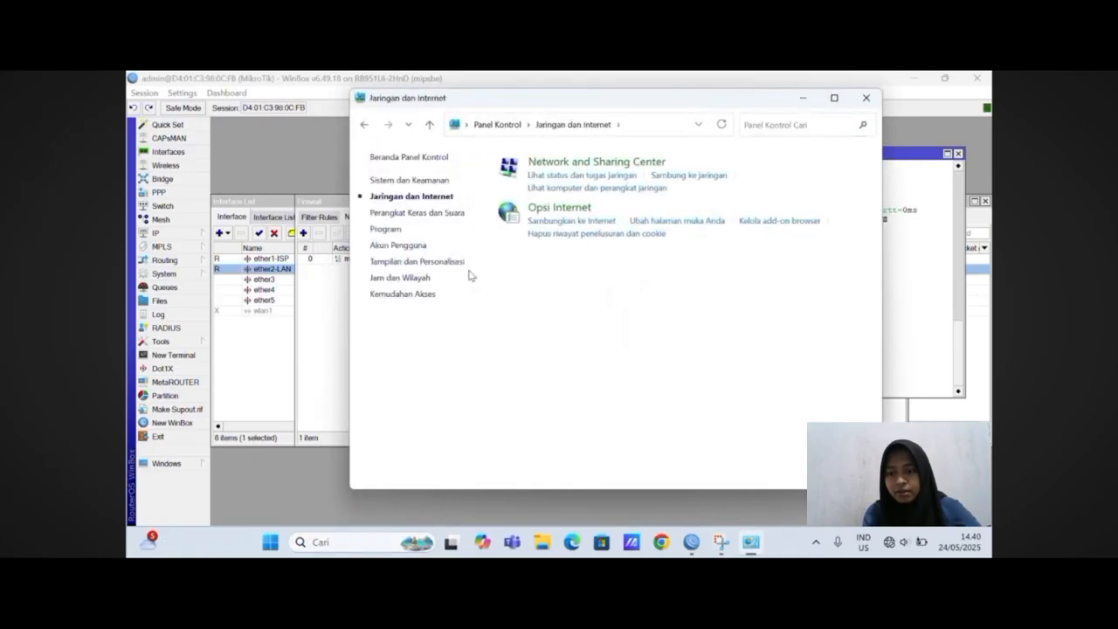
{"action": "left_click", "coordinate": [581, 163]}
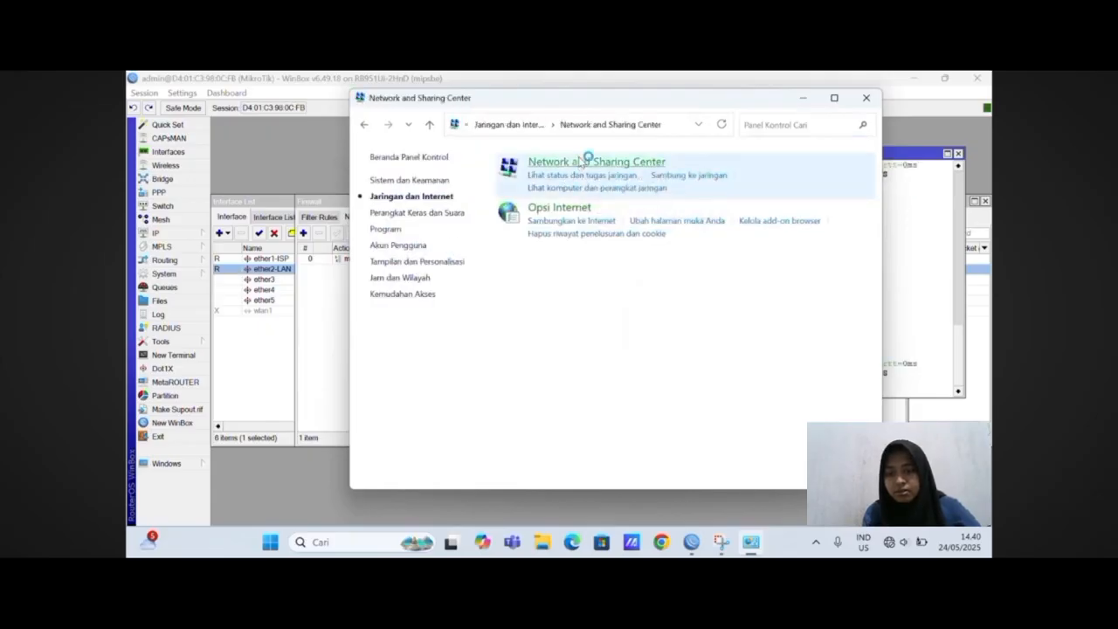
{"action": "left_click", "coordinate": [417, 182]}
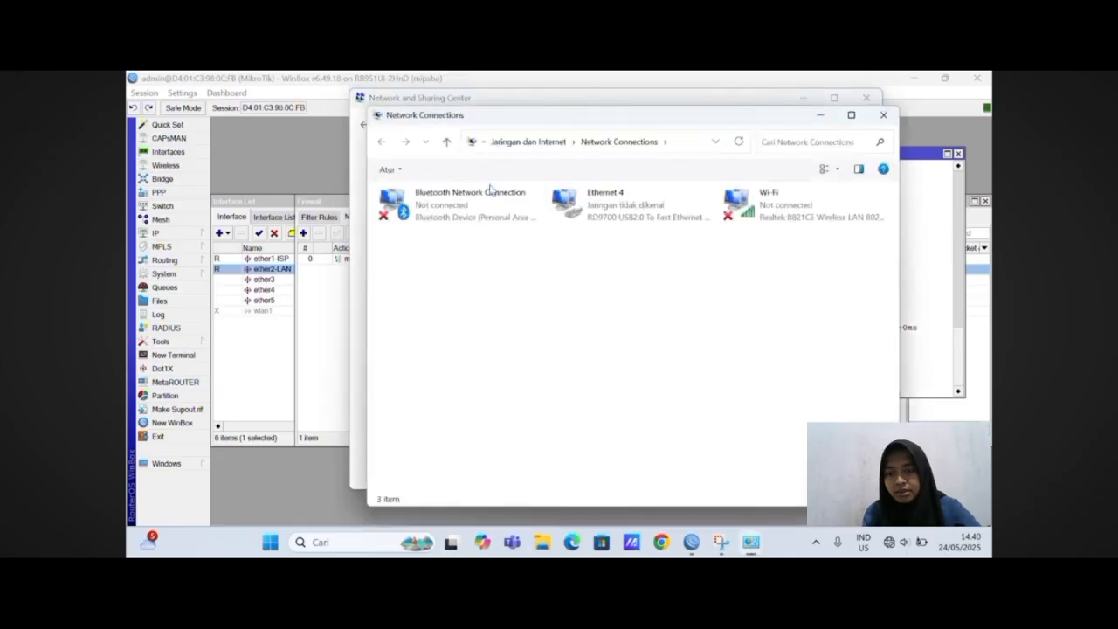
Step: Disable the Ethernet 4 network adapter and enable it again
{"action": "double_click", "coordinate": [616, 216]}
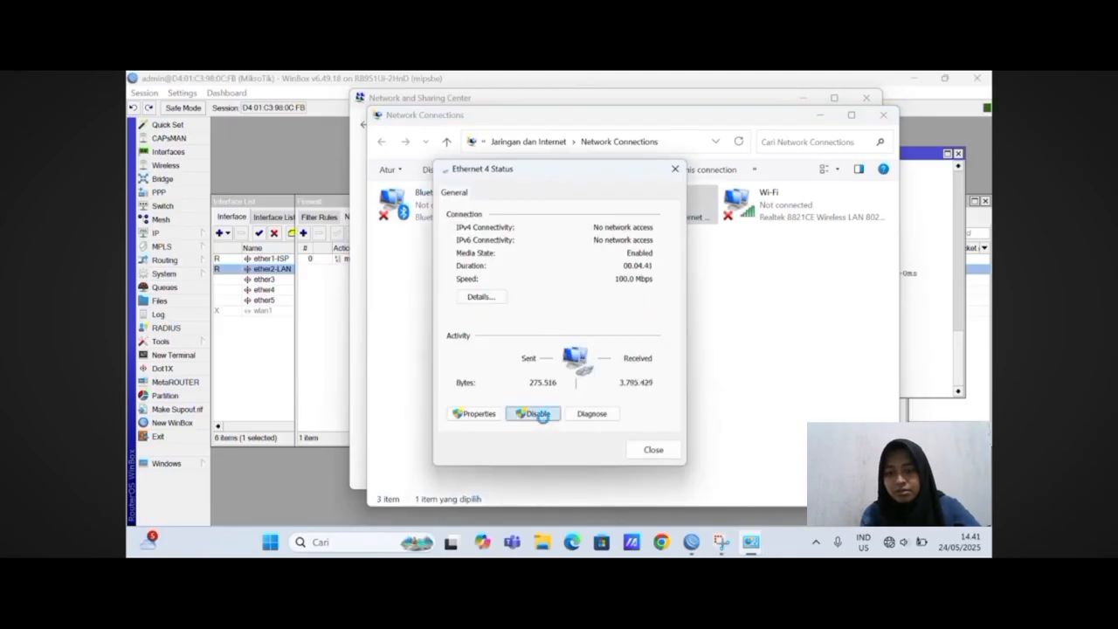
{"action": "left_click", "coordinate": [543, 416]}
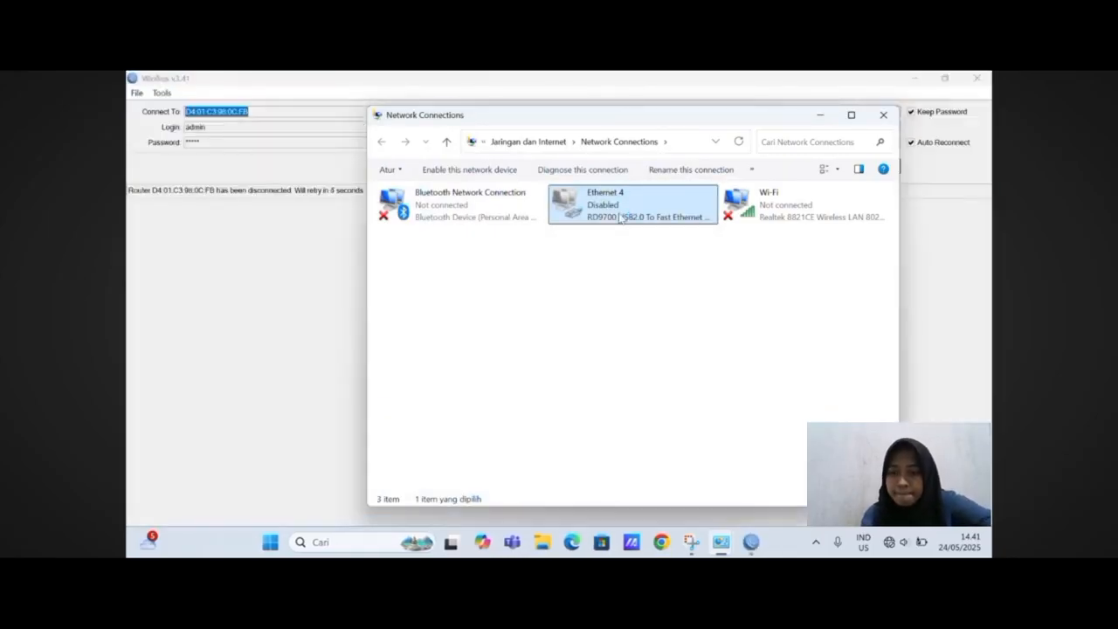
{"action": "double_click", "coordinate": [620, 217]}
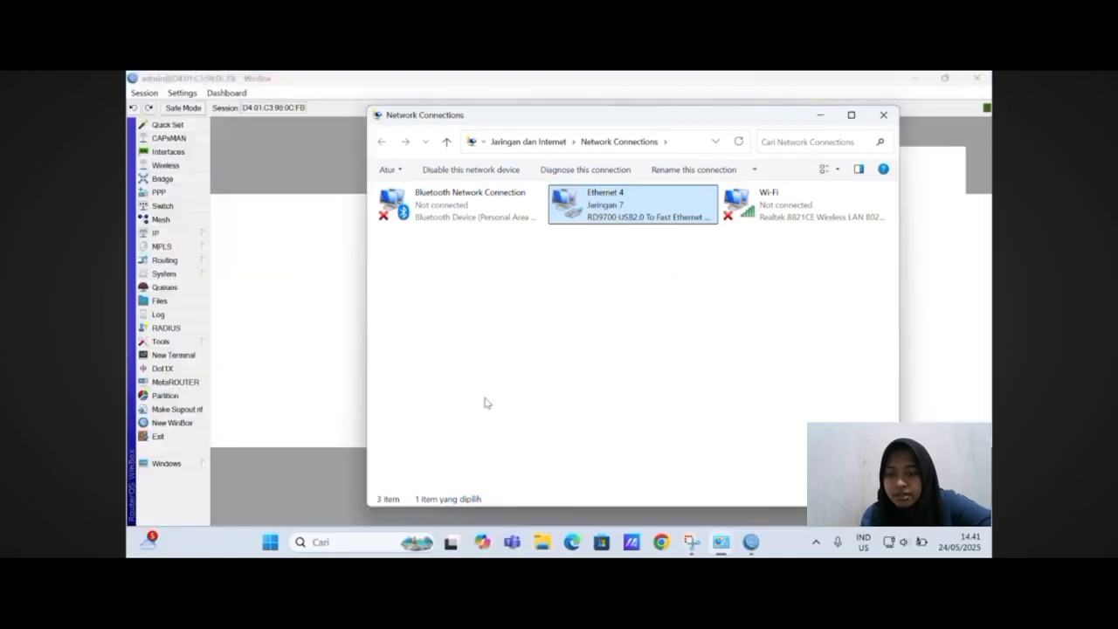
Step: Switch to the Windows Command Prompt, ping google.com and 192.168.28.6 from the computer, and close it
{"action": "key", "text": "super+r"}
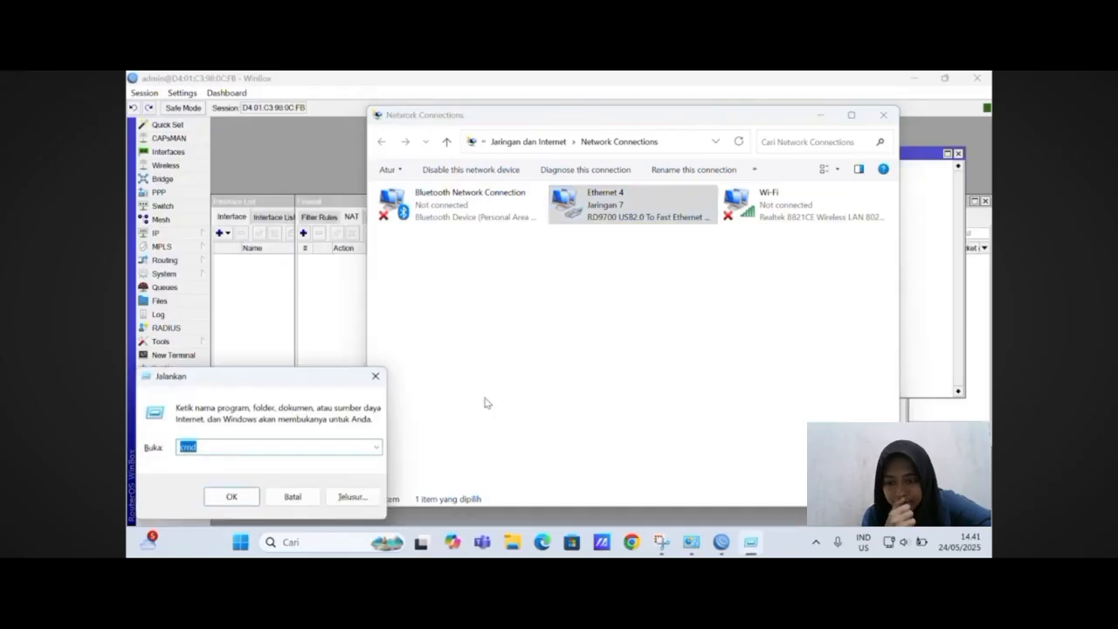
{"action": "key", "text": "Return"}
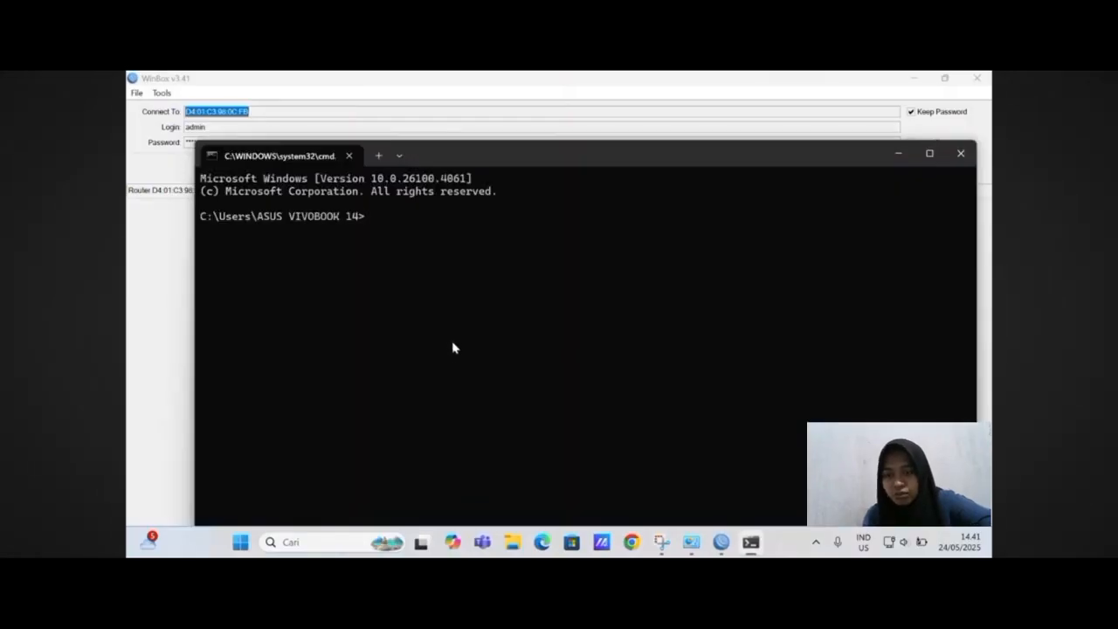
{"action": "type", "text": "pi"}
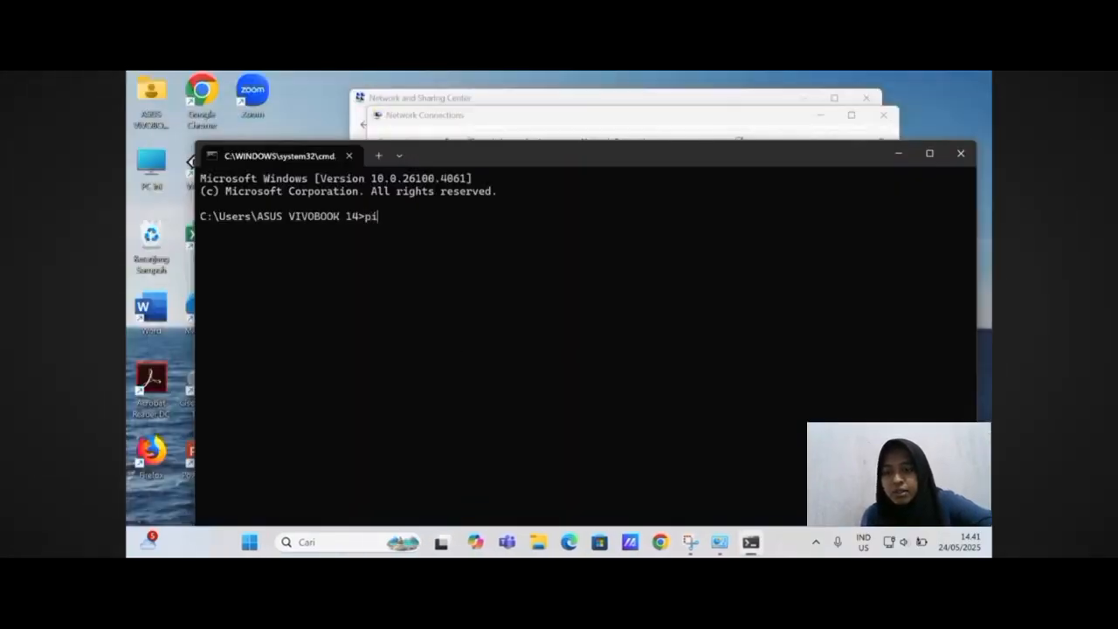
{"action": "type", "text": "ng 192.168.28.6"}
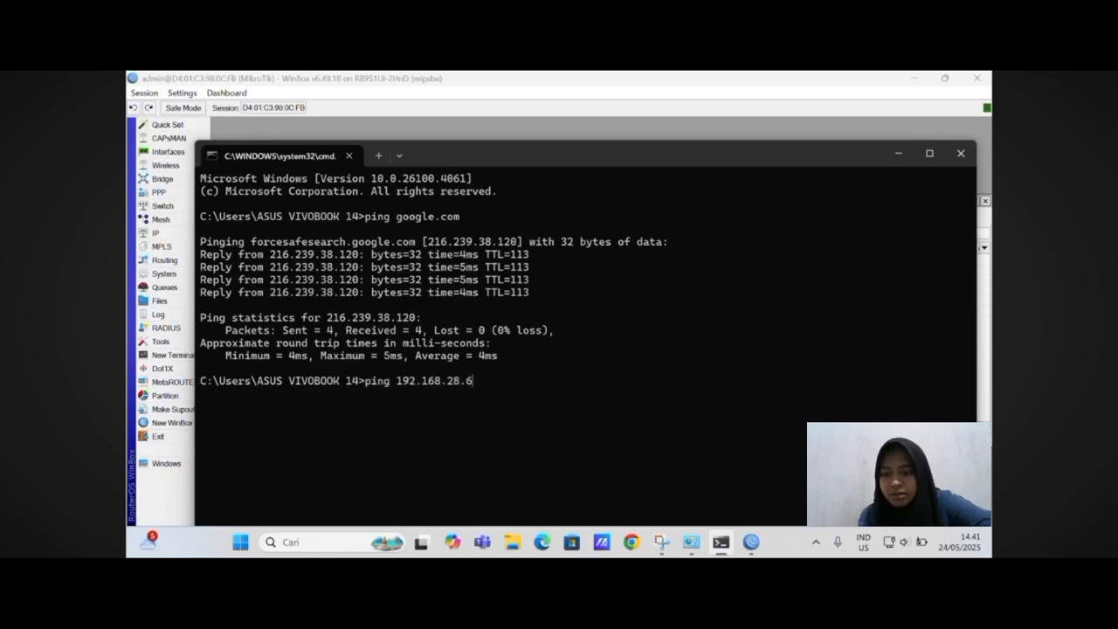
{"action": "key", "text": "Return"}
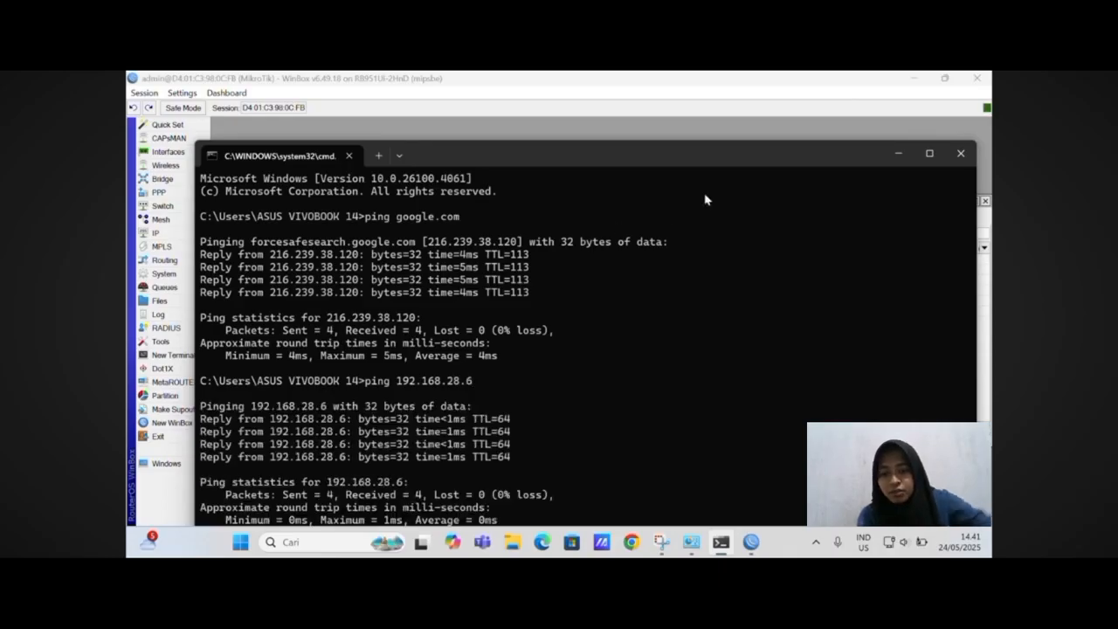
{"action": "left_click", "coordinate": [961, 156]}
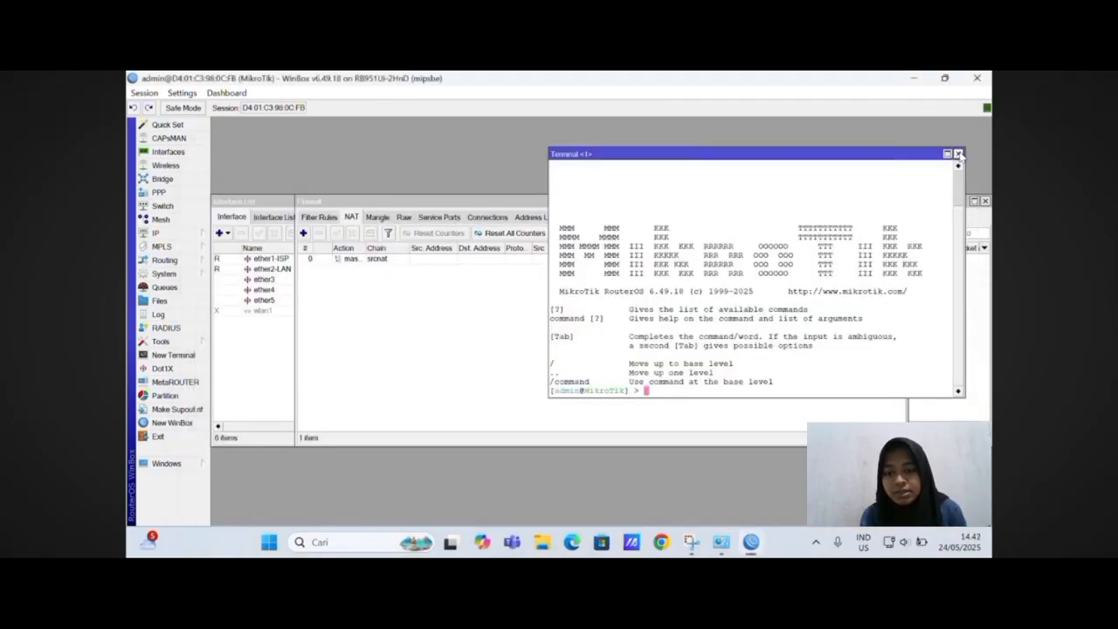